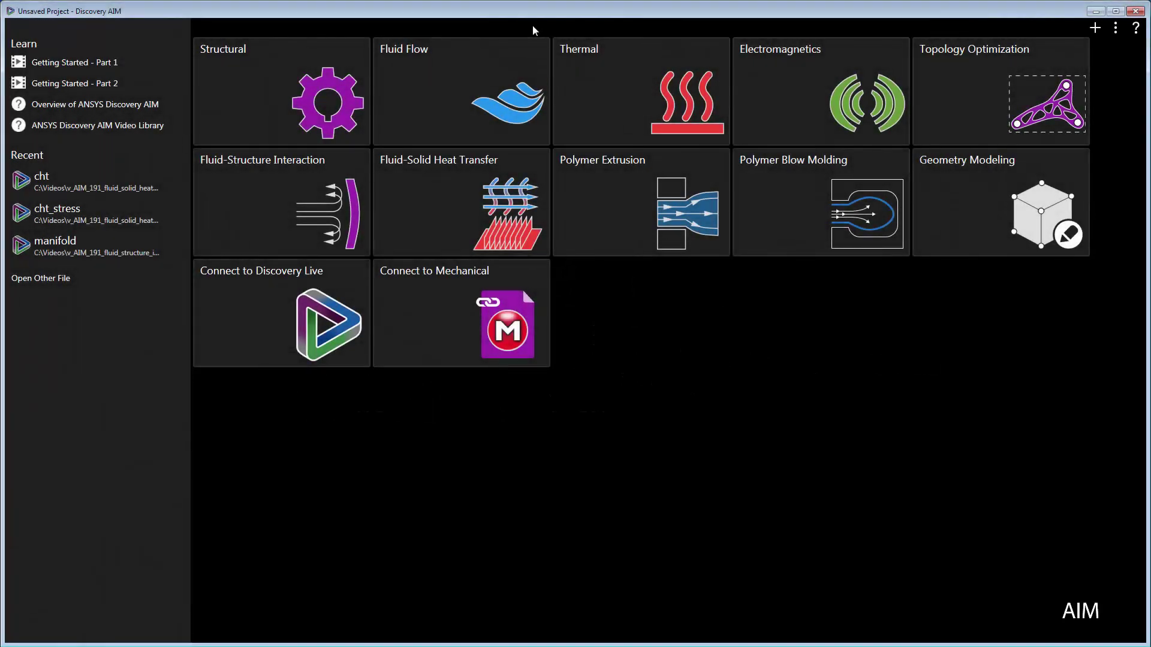
Start a new Fluid Flow study from an imported geometry file, choosing manifold.step
mouse_move(520, 74)
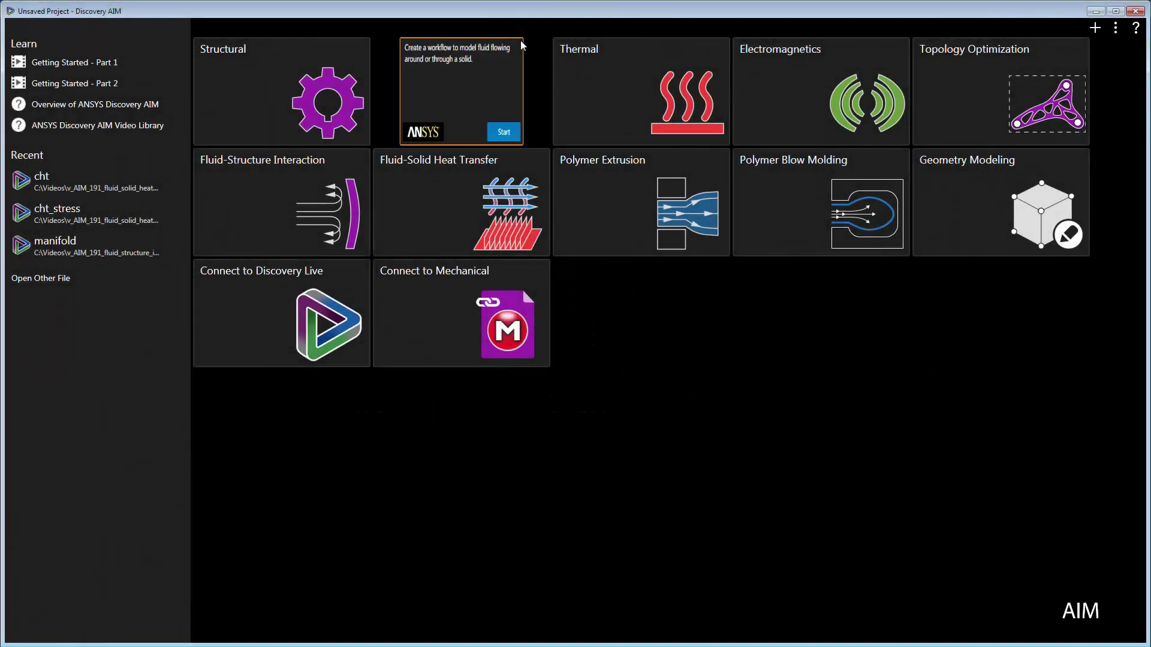
click(514, 129)
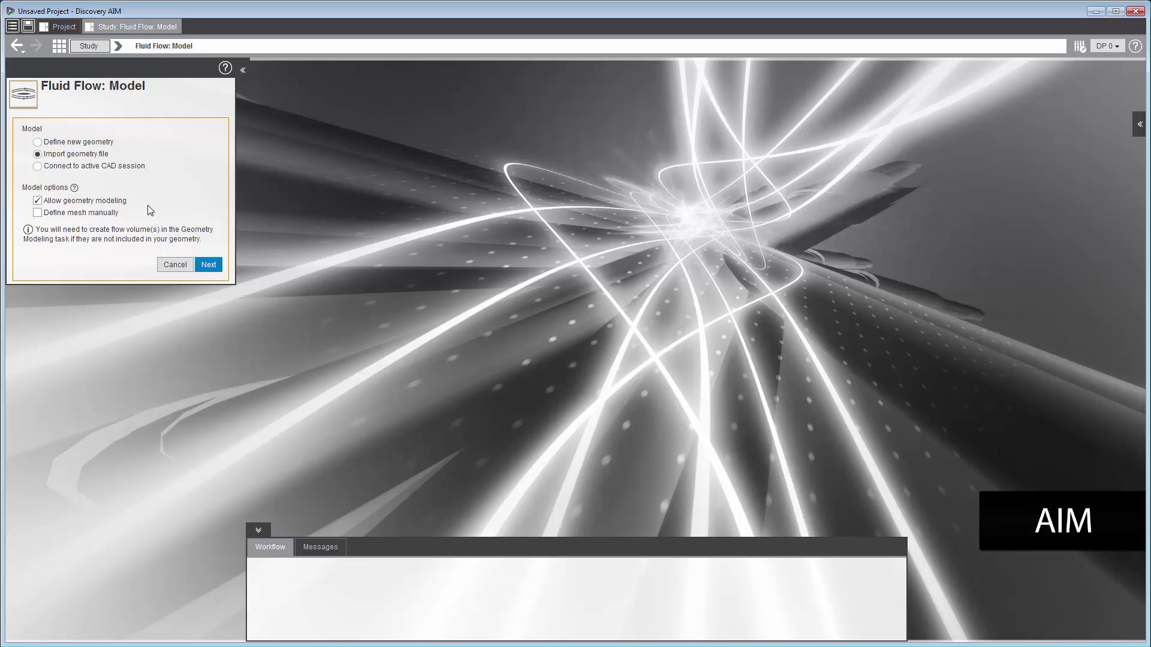
click(209, 265)
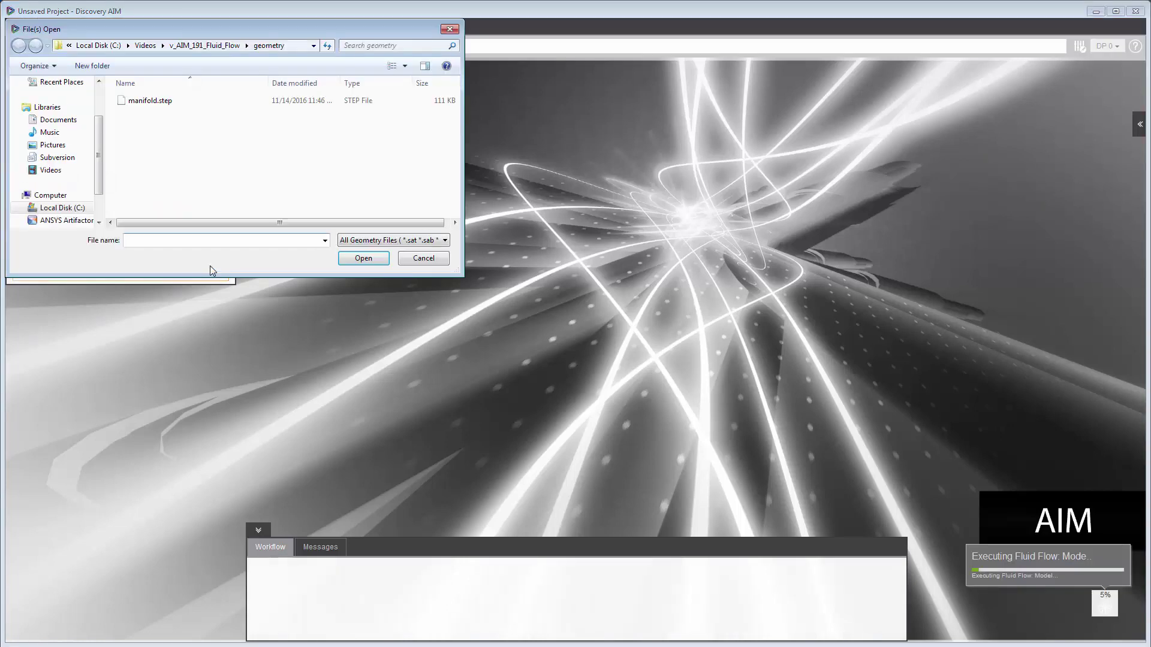
click(159, 102)
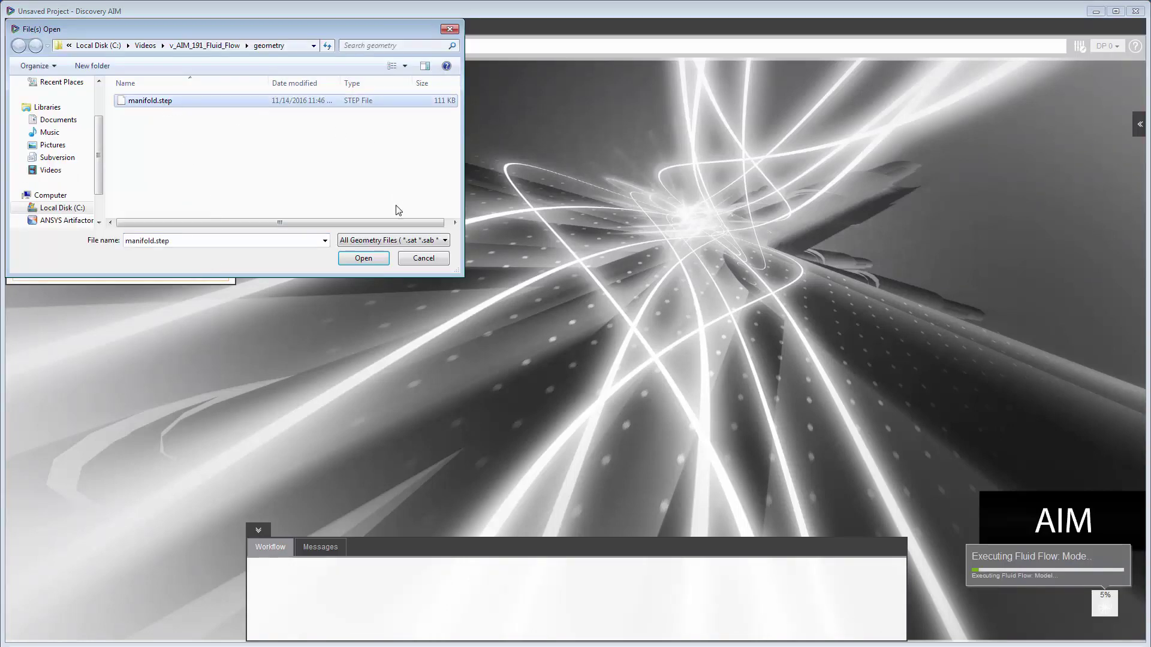
Open manifold.step as steady-state flow, with the fluid region created as bodies of Water
click(365, 258)
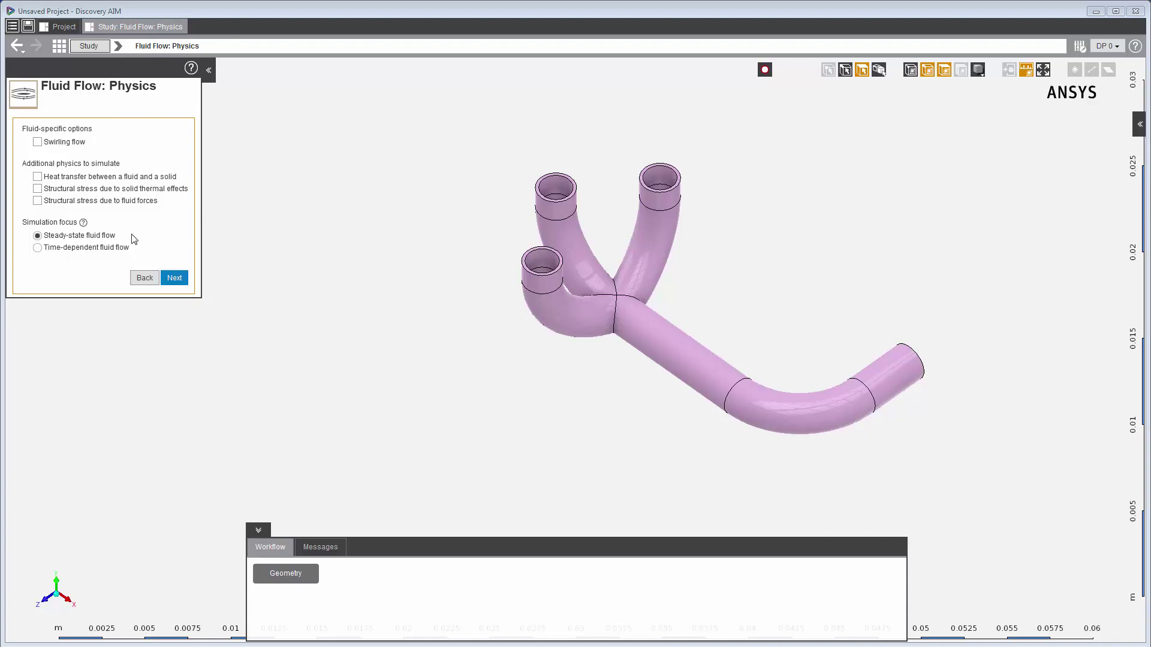
click(174, 279)
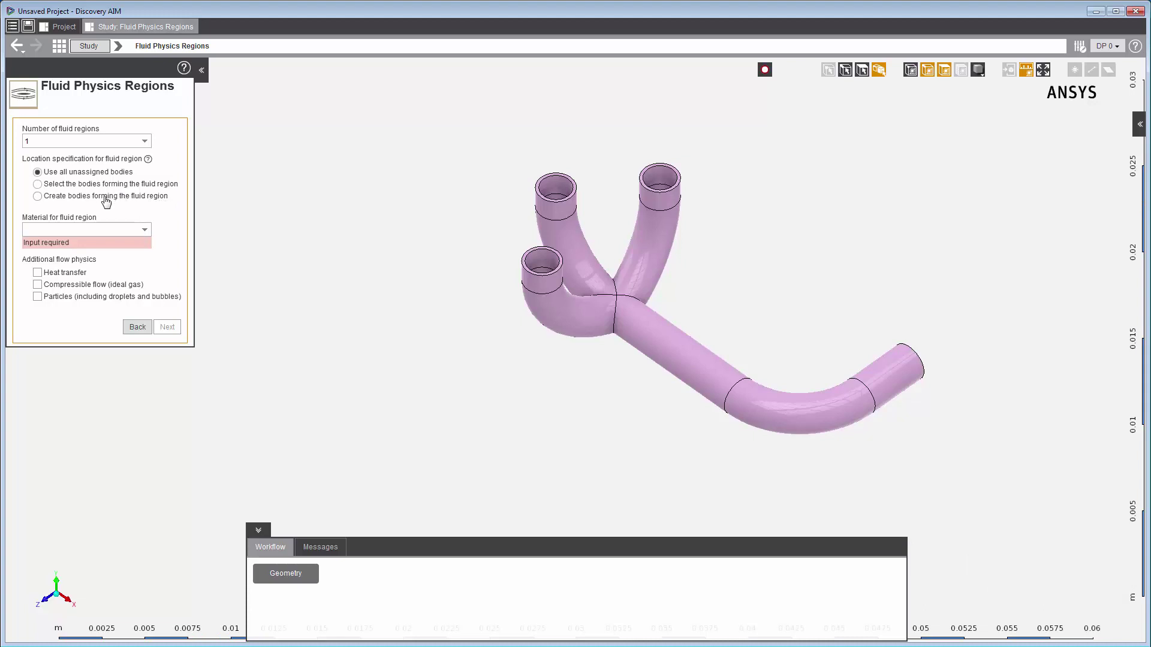
click(38, 196)
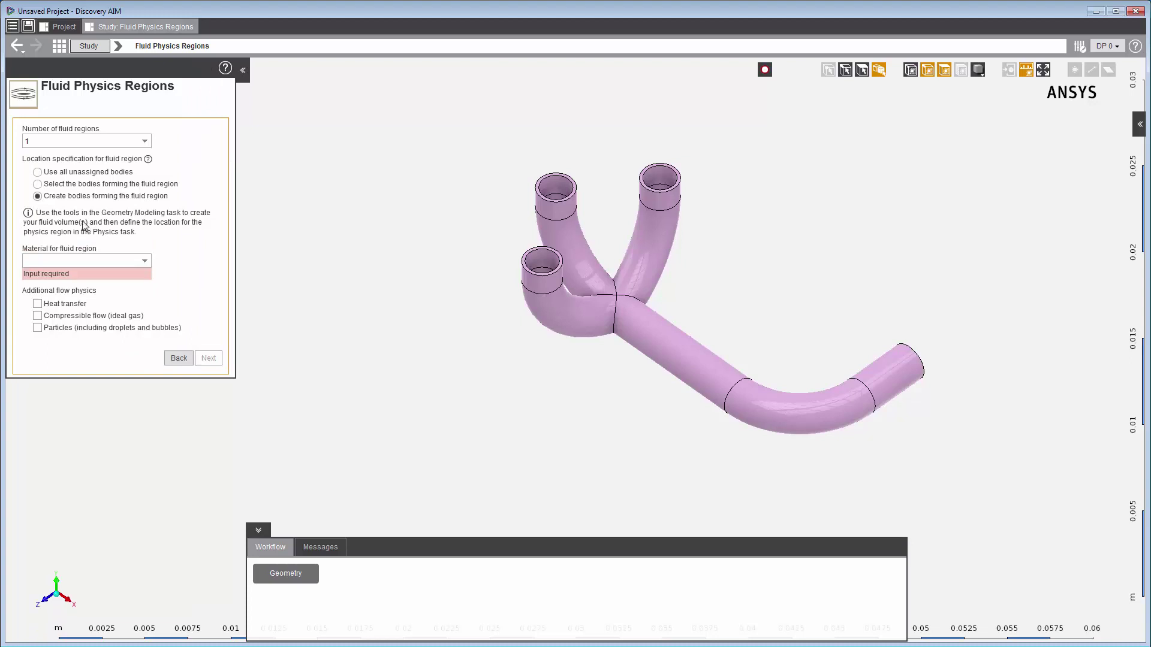
click(145, 262)
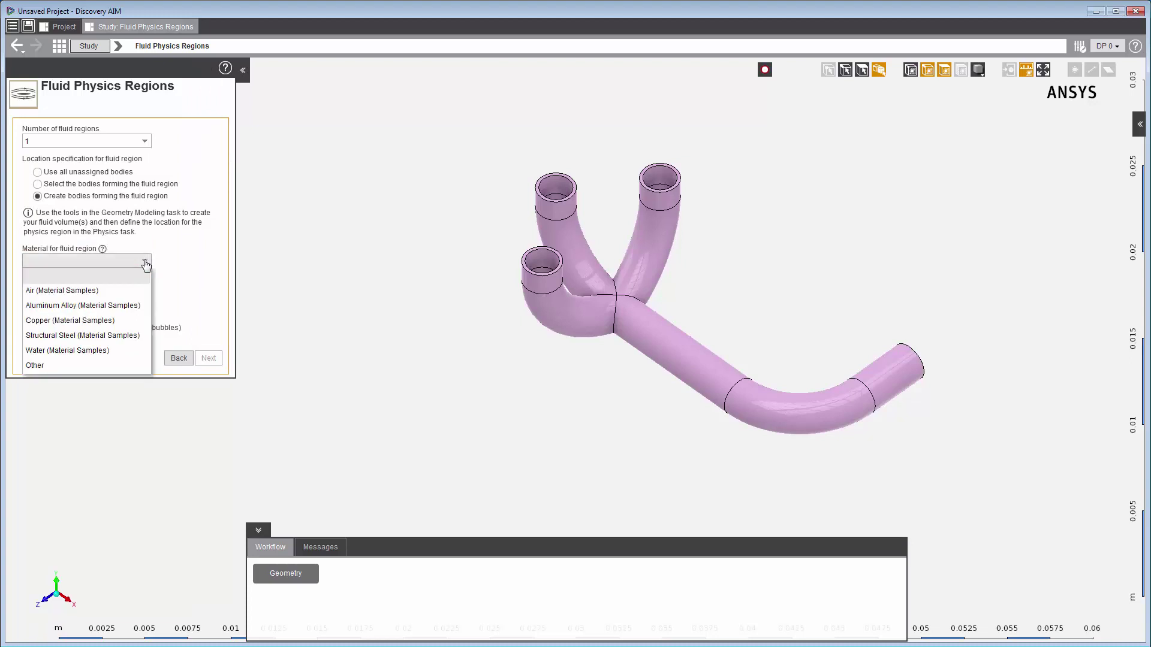
click(93, 350)
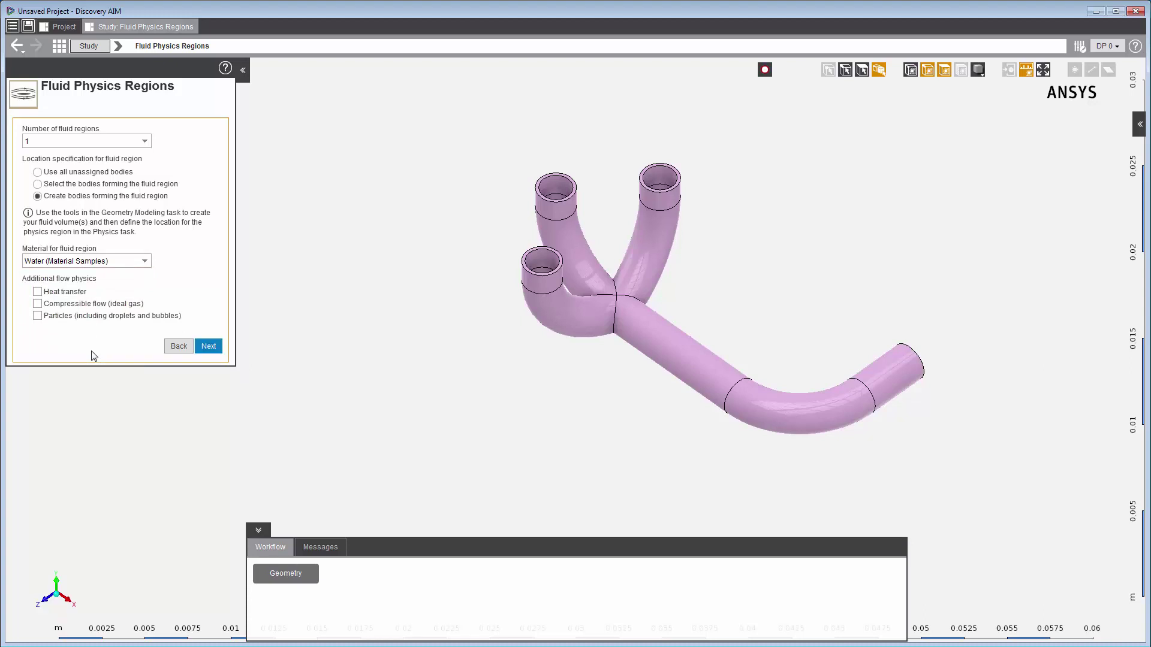
click(208, 347)
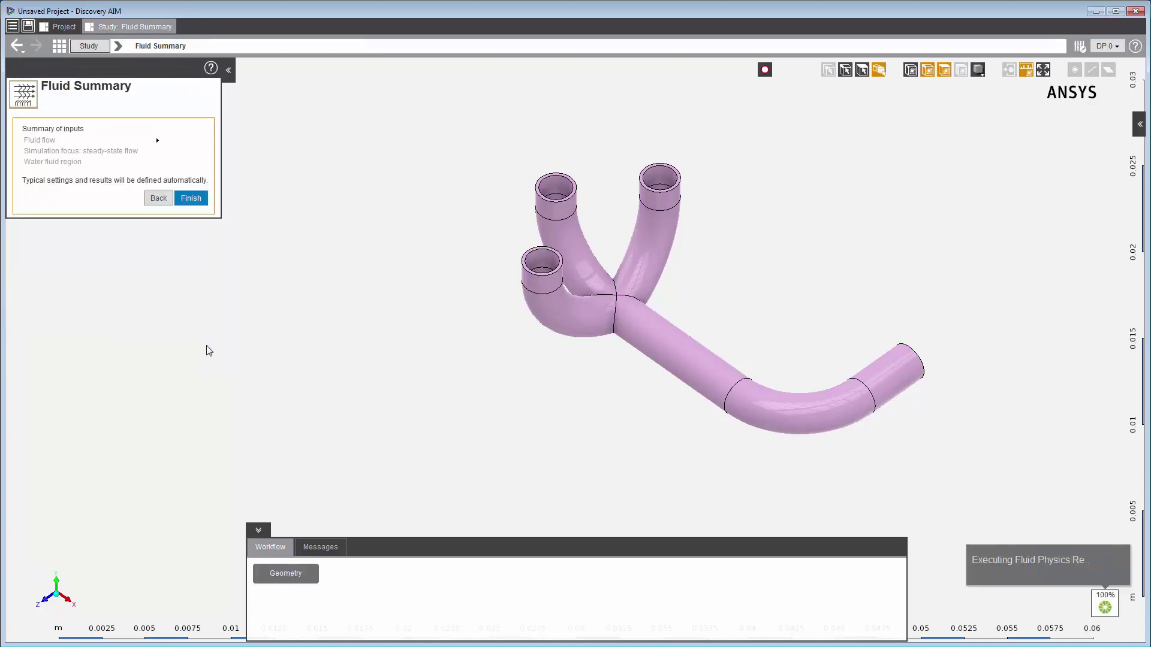
Finish the fluid setup and open Simulation 1's Geometry task
click(198, 199)
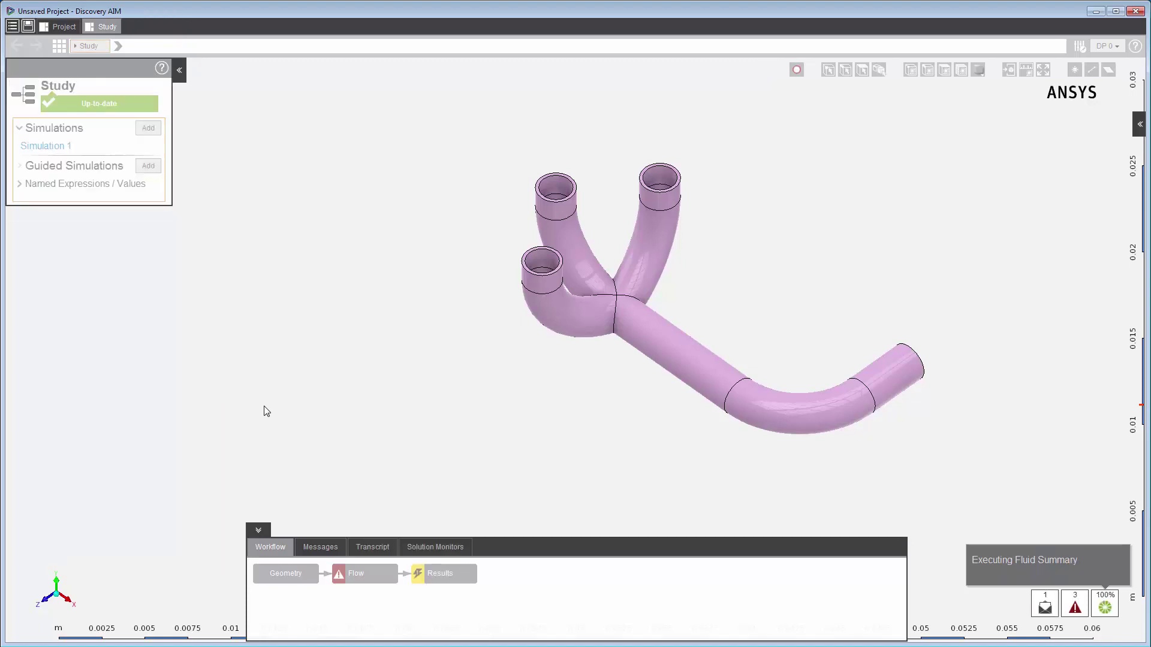
click(52, 147)
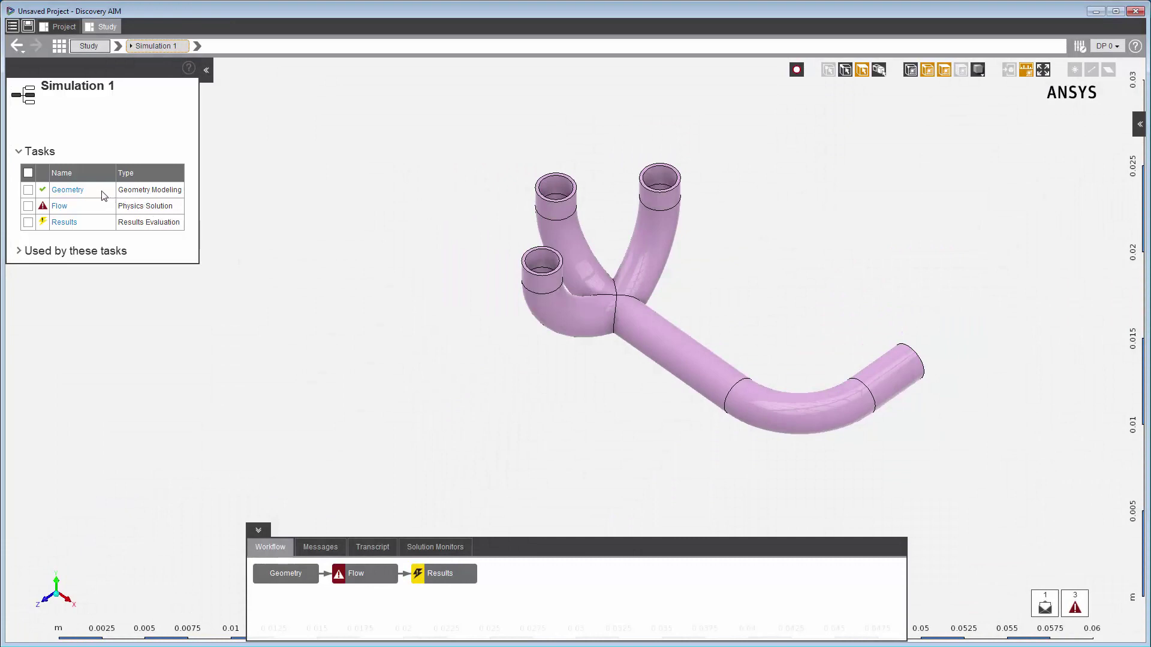
click(67, 190)
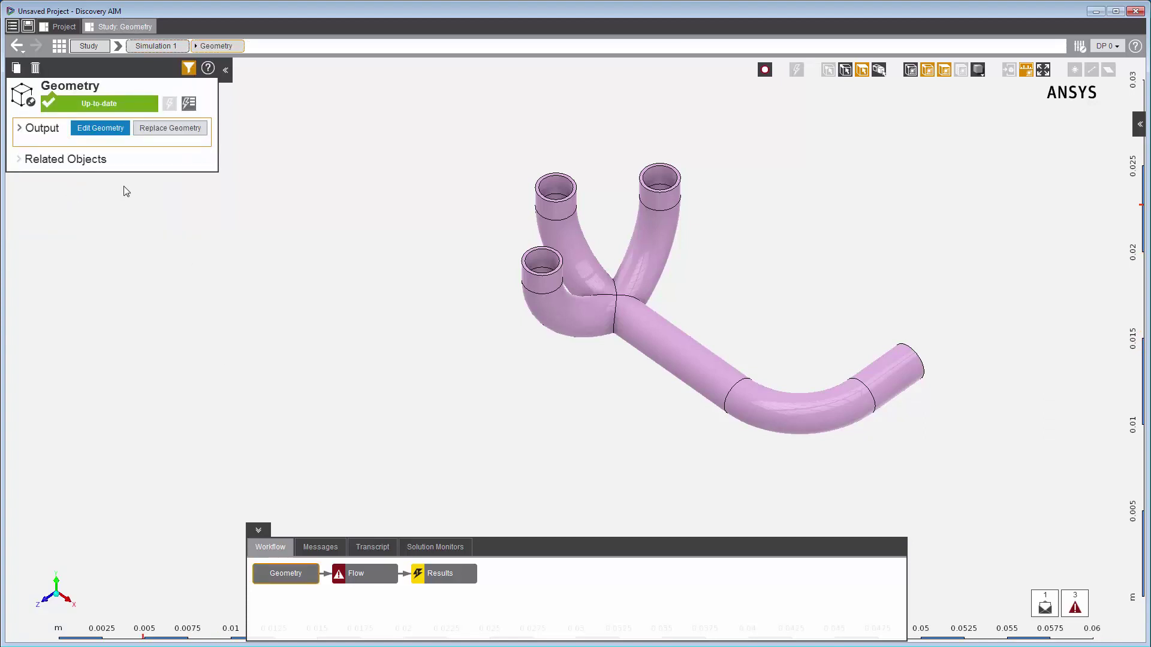
Open the manifold in the geometry editor and rotate it to face the pipe openings
click(115, 130)
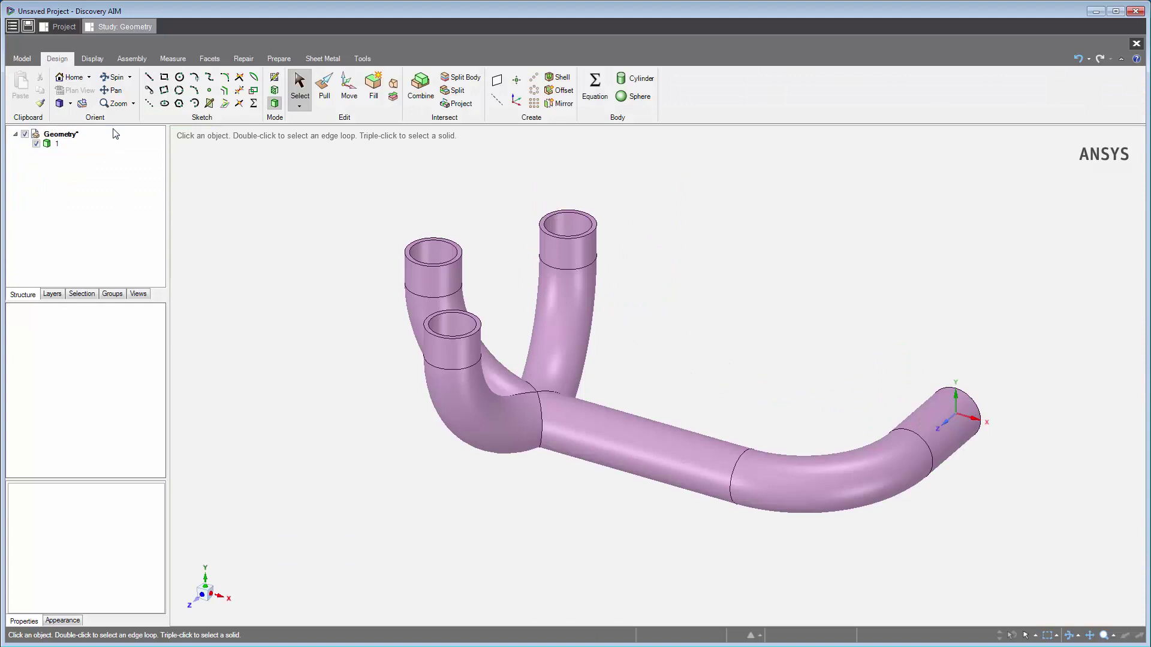
click(113, 77)
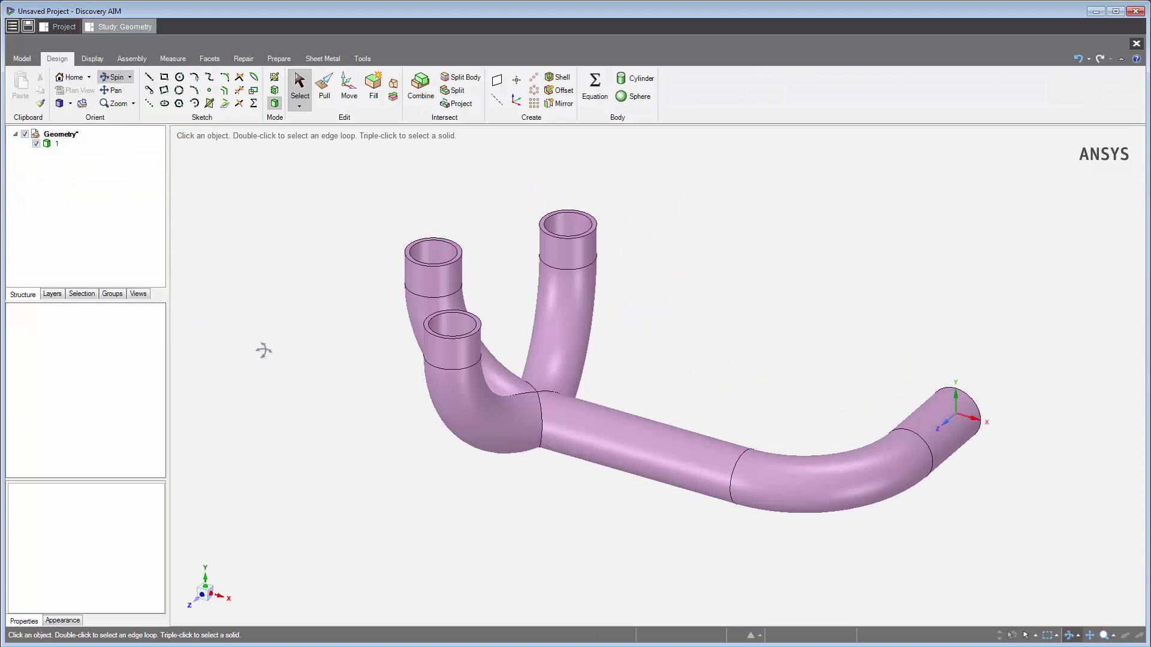
mouse_move(264, 350)
mouse_down()
mouse_move(200, 437)
mouse_move(205, 475)
mouse_up()
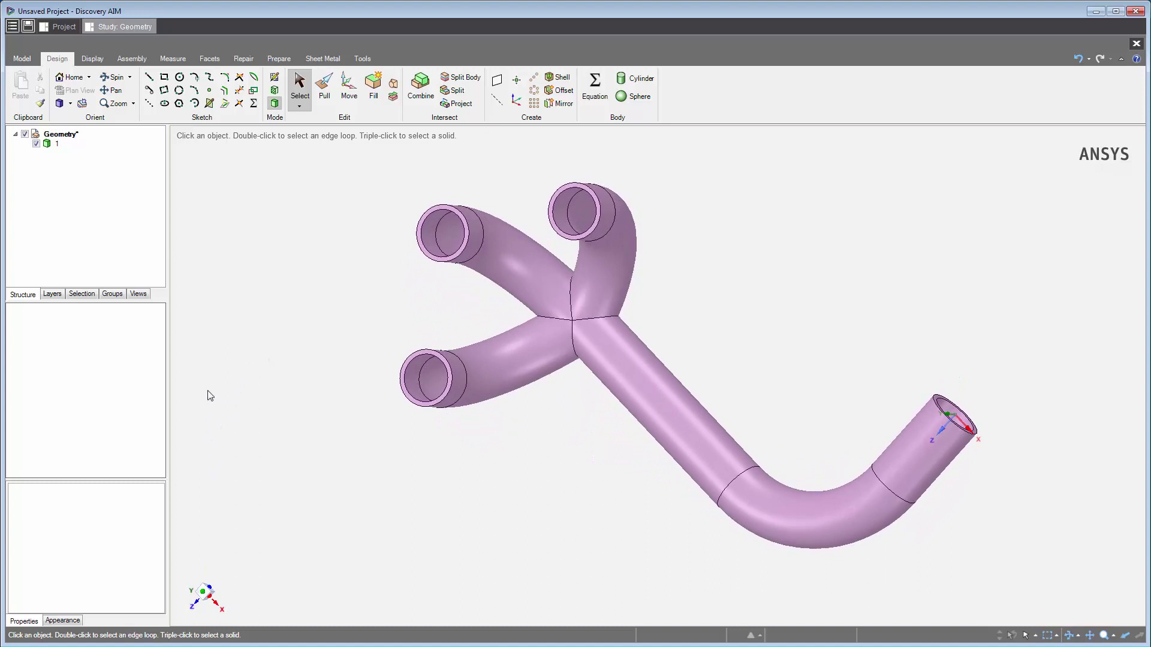
Volume-extract the fluid region capped by the four pipe end faces, seeded at the outlet end
click(280, 59)
click(71, 89)
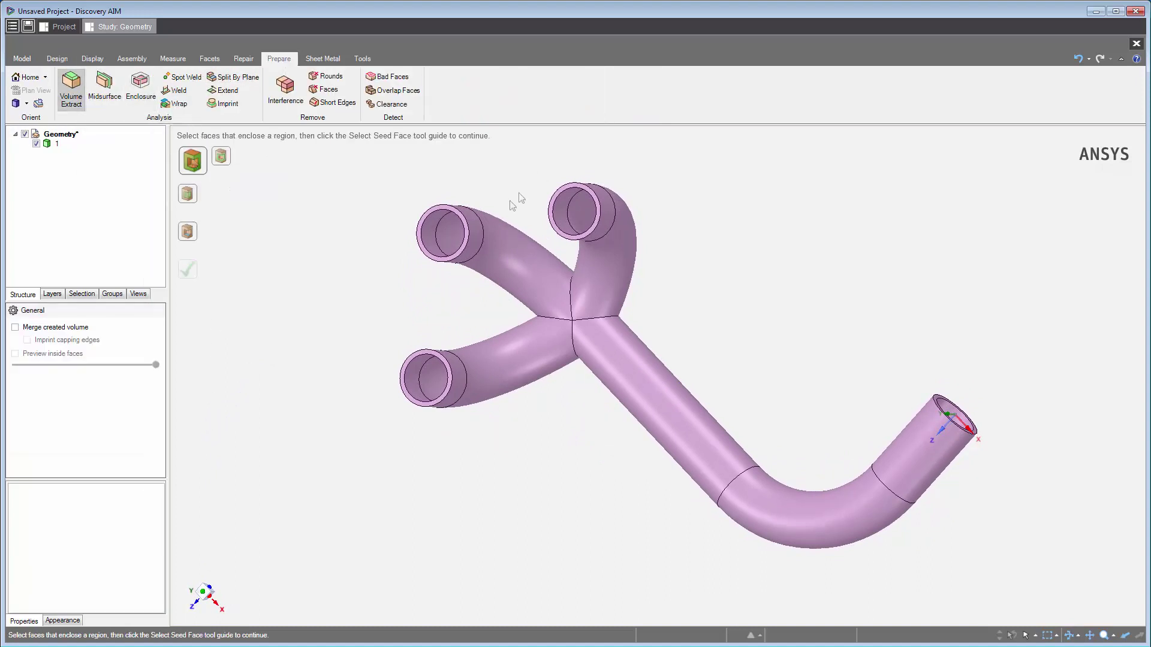
click(576, 189)
click(576, 188)
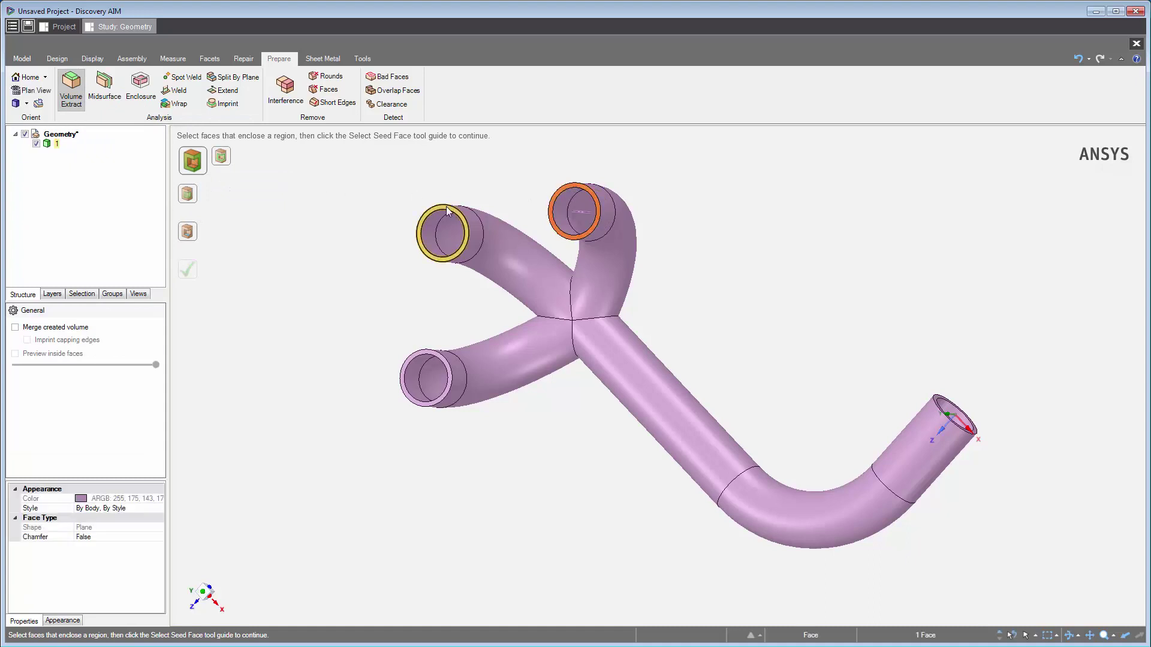
ctrl+click(427, 237)
ctrl+click(410, 353)
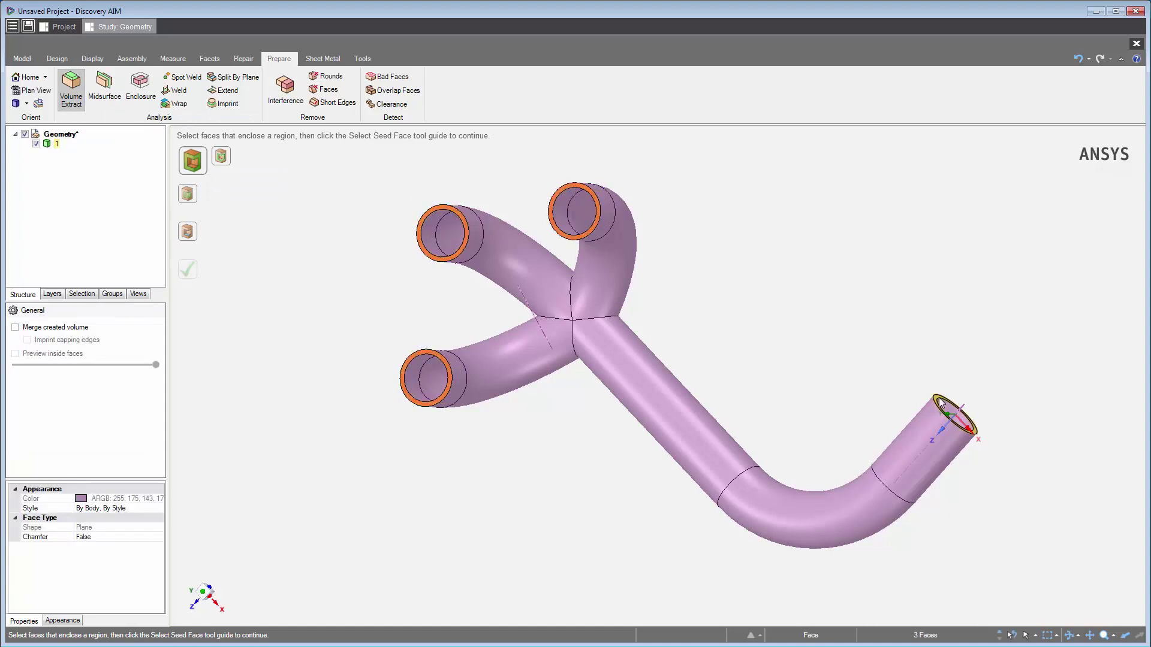
ctrl+click(939, 404)
click(187, 232)
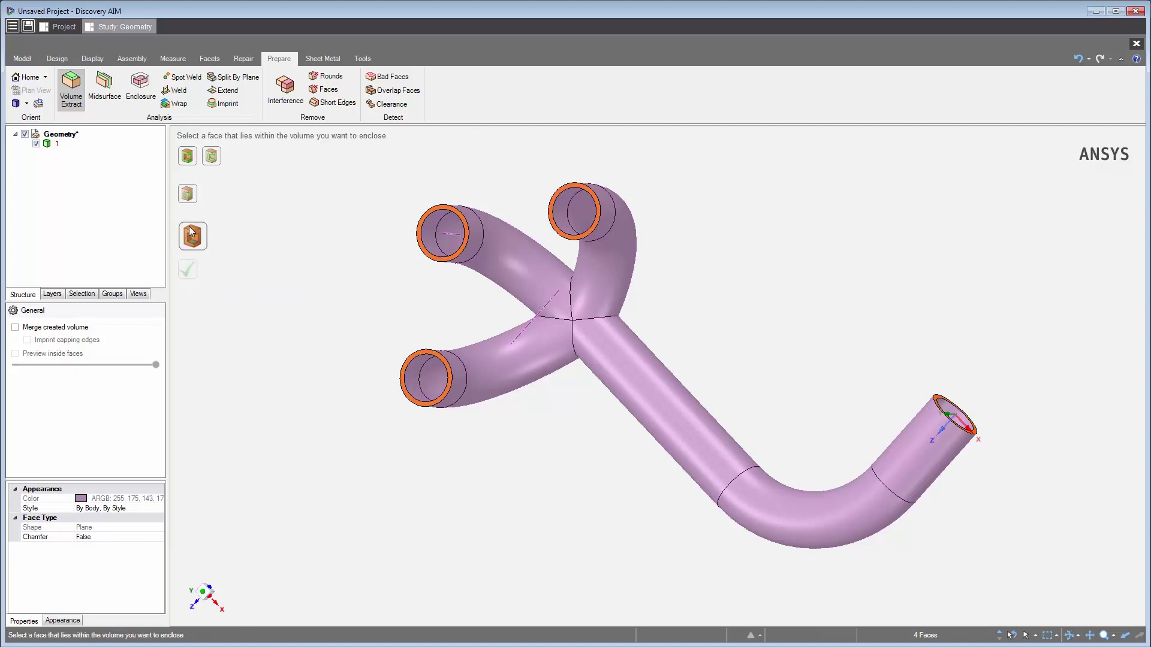
click(956, 416)
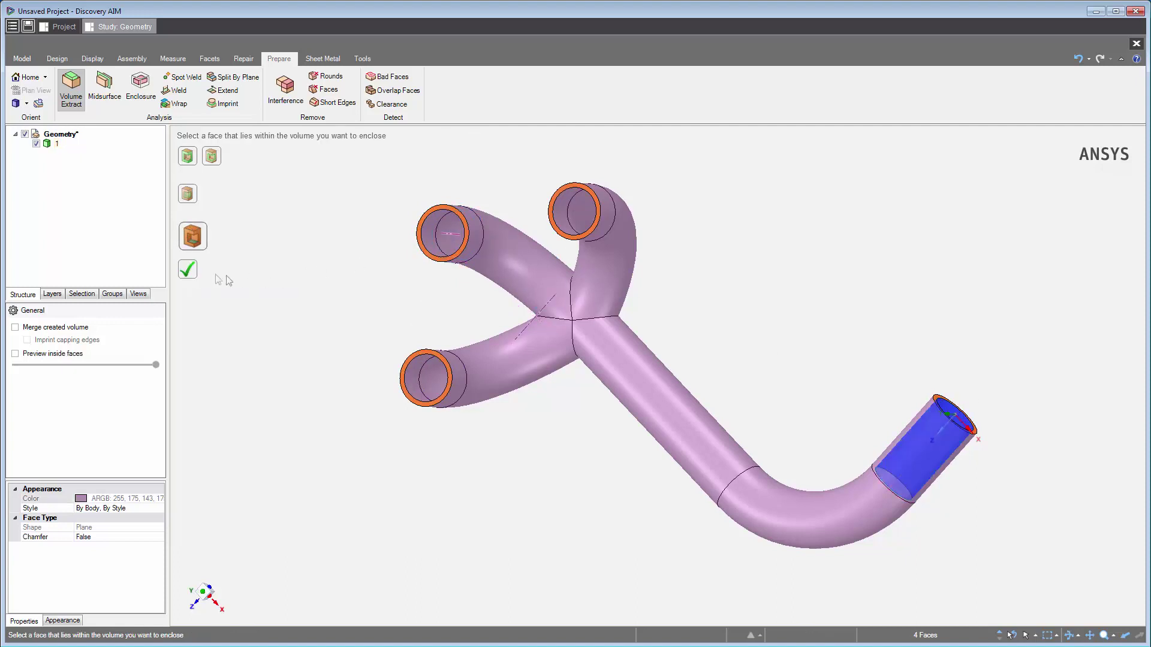
click(190, 275)
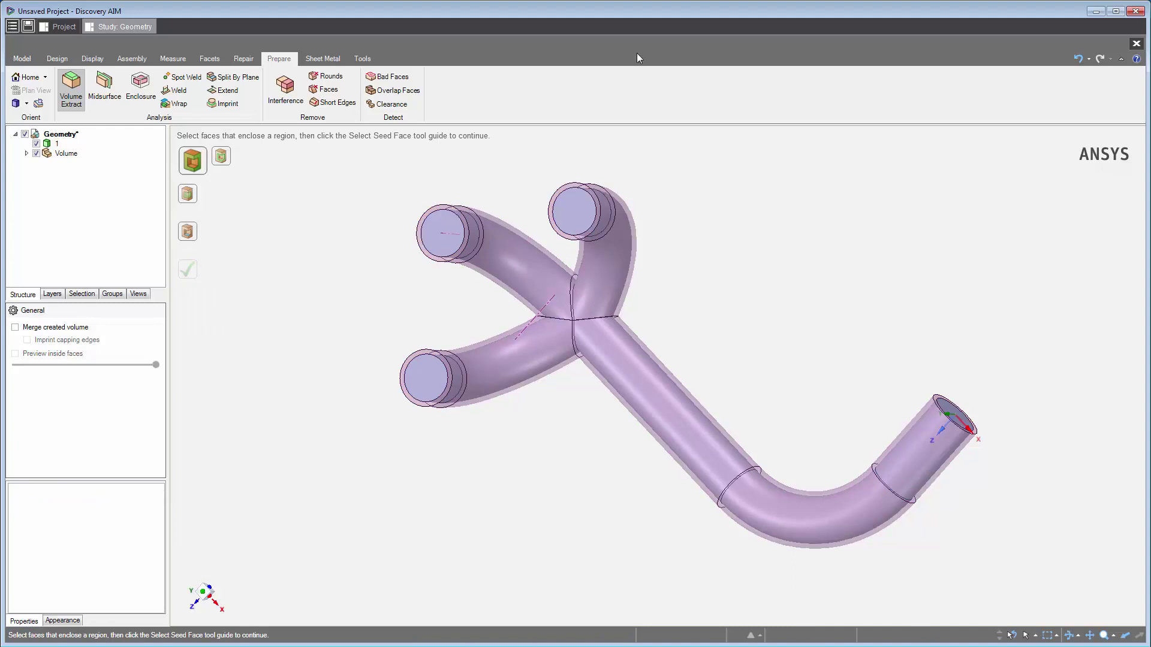
Close the Model Editor, clear the pipe body selection, and hide the geometry edge lines
click(1137, 46)
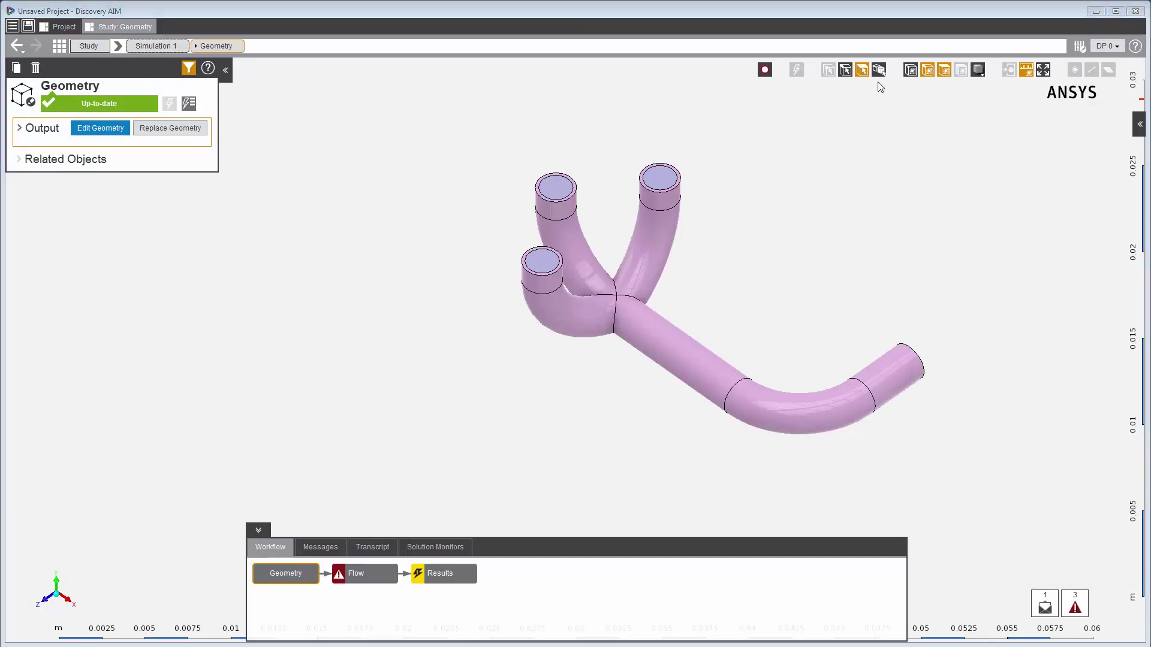
click(879, 70)
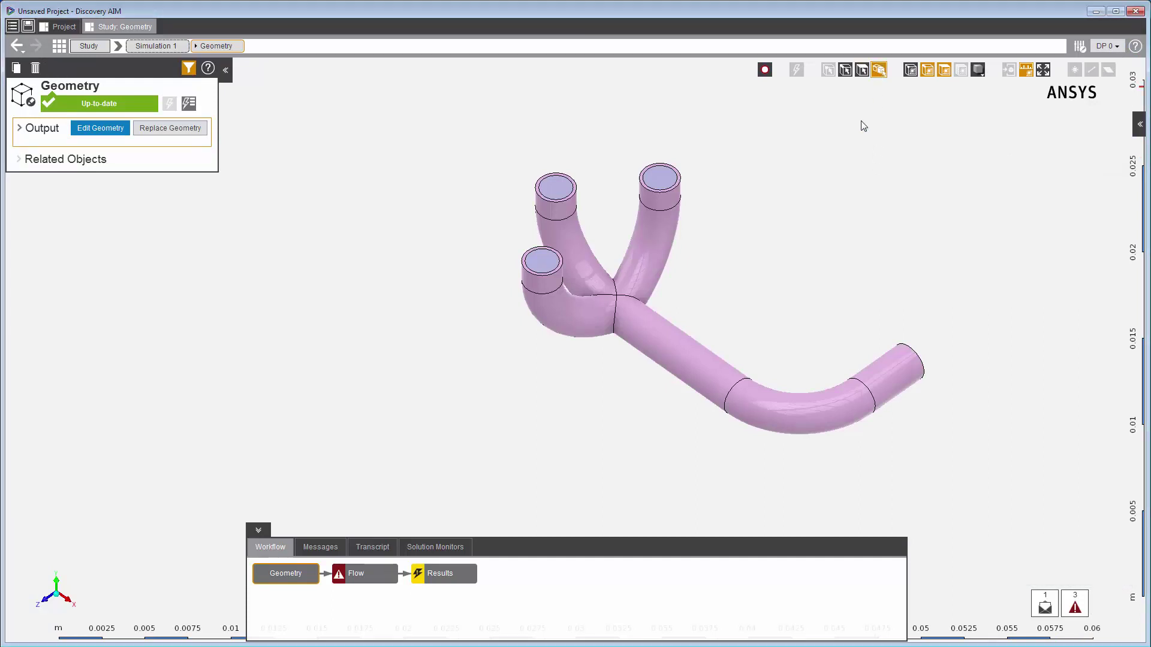
click(707, 367)
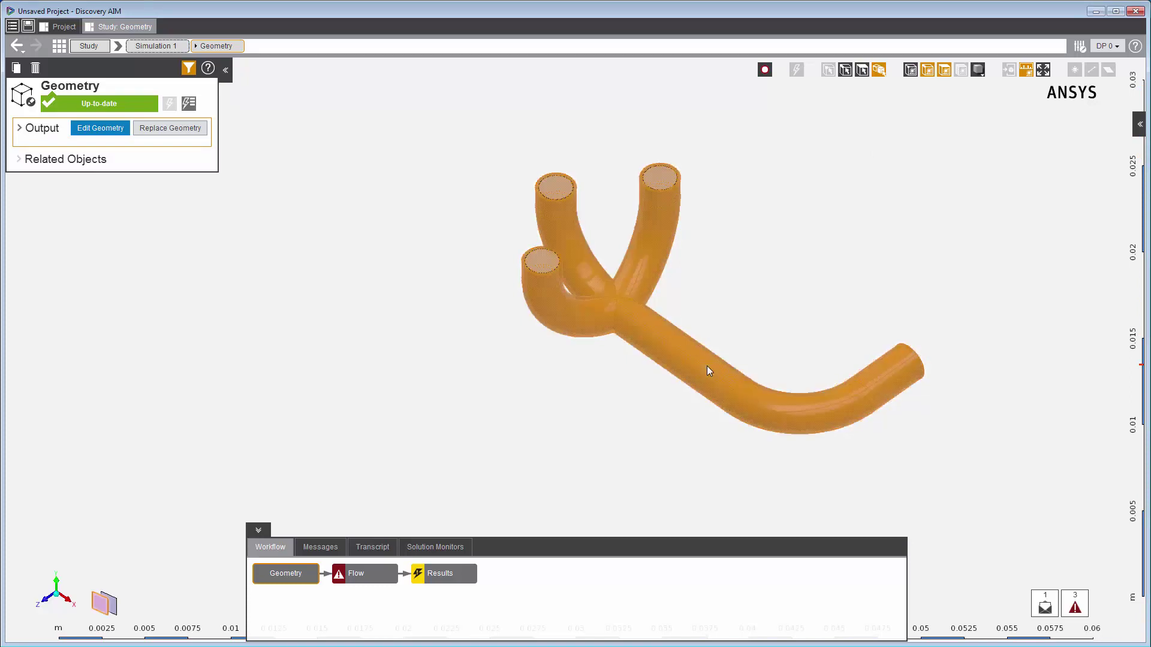
right_click(708, 367)
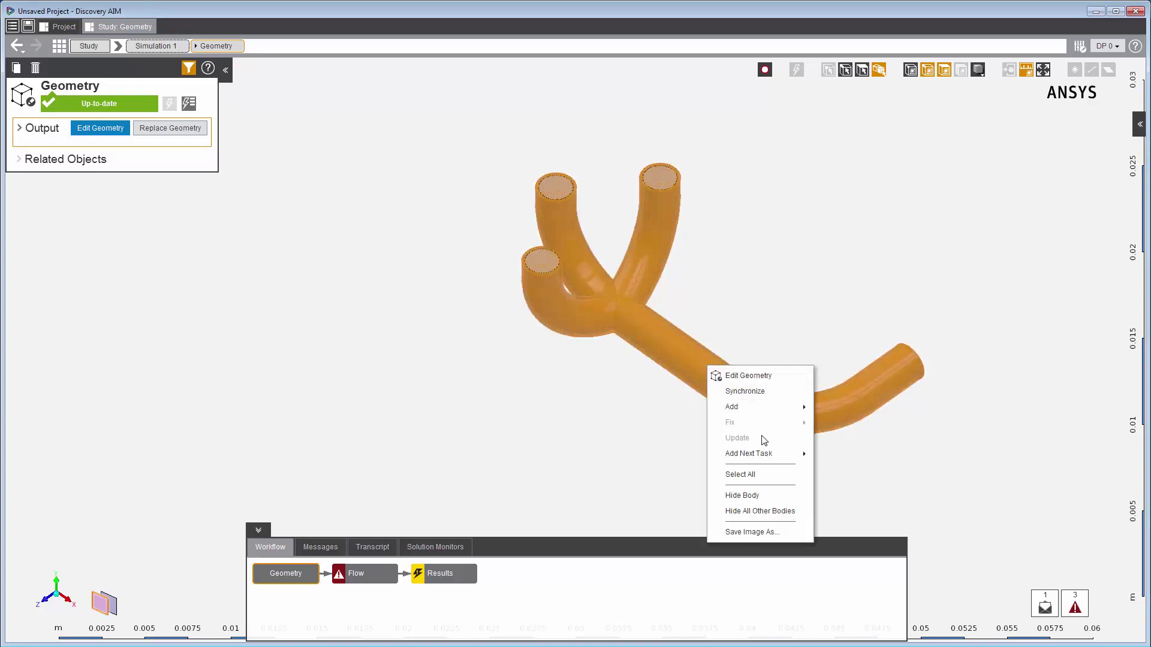
click(747, 497)
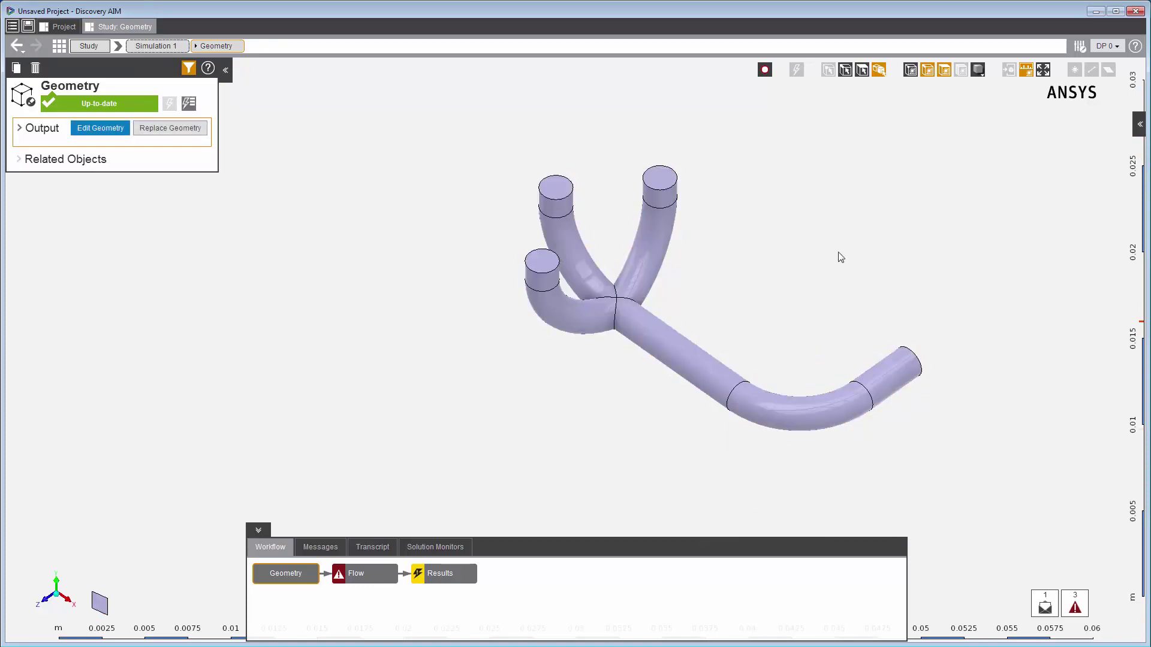
click(927, 73)
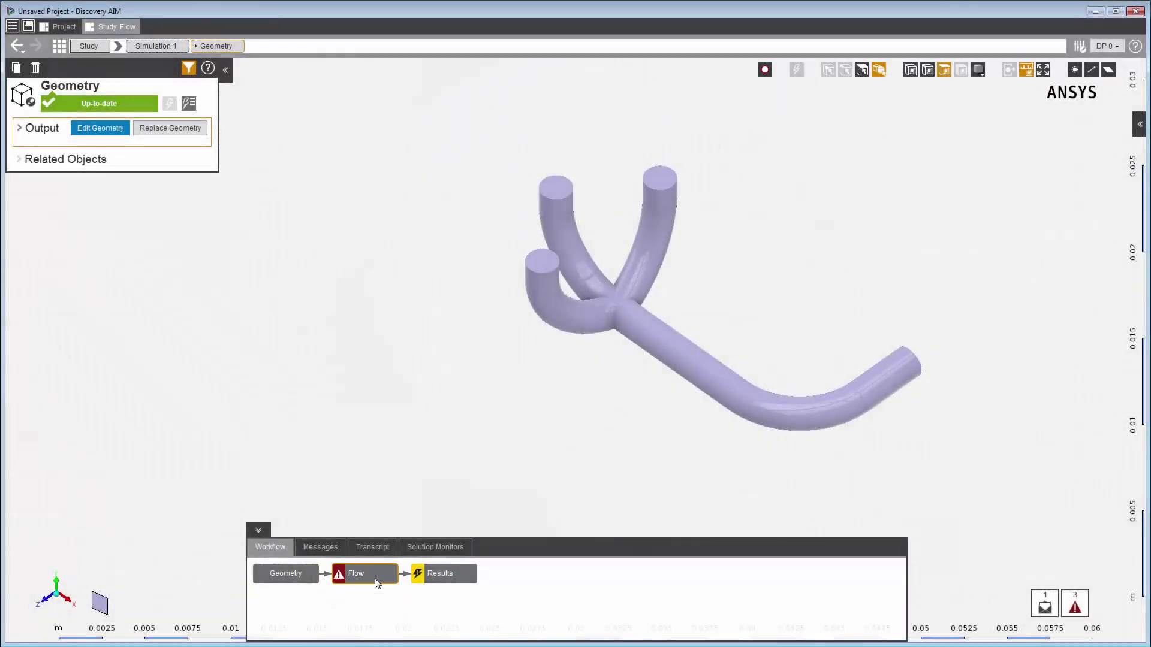
Show the Flow task's attention messages in a taller panel and open Physics Region 1
click(377, 583)
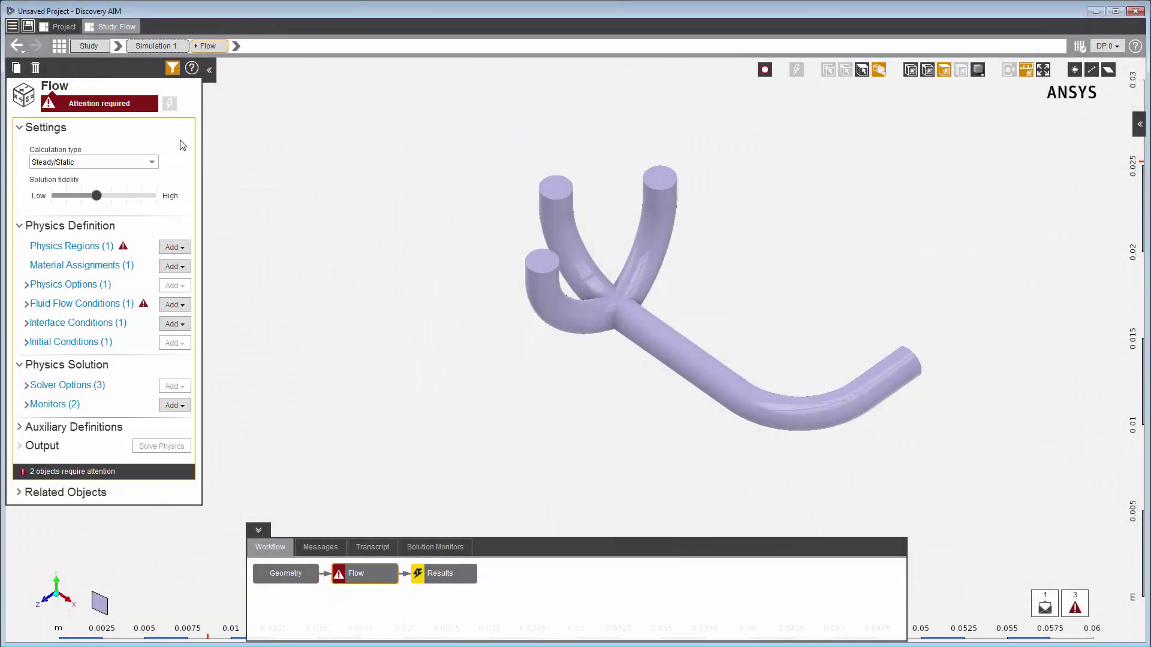
click(125, 105)
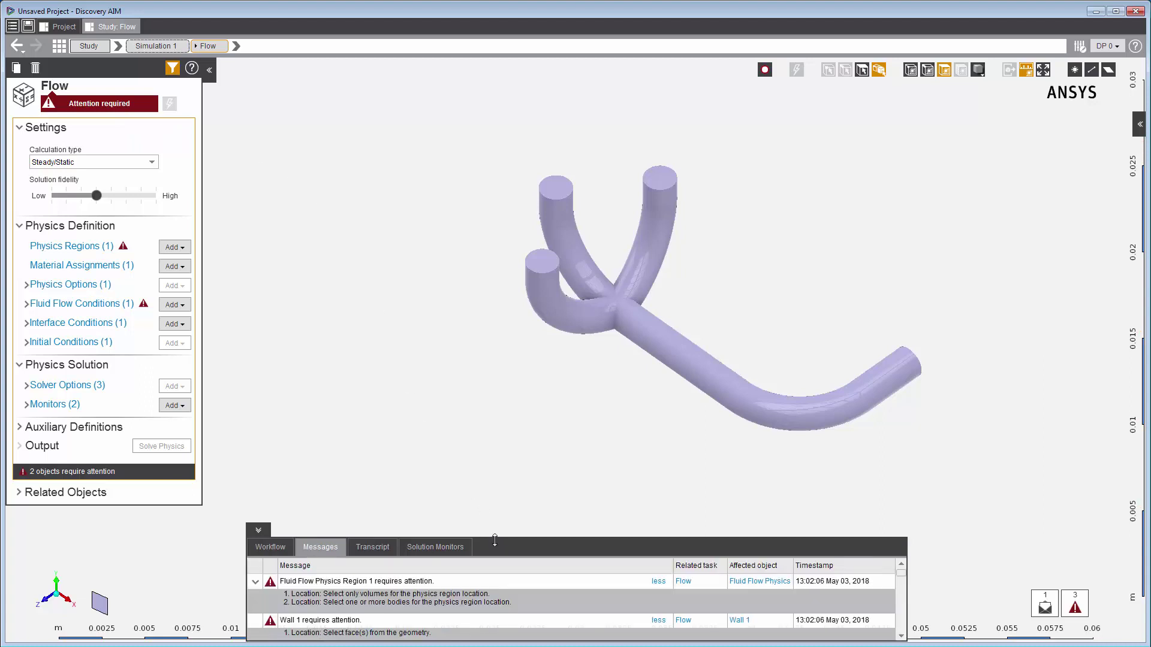
drag(495, 539, 494, 470)
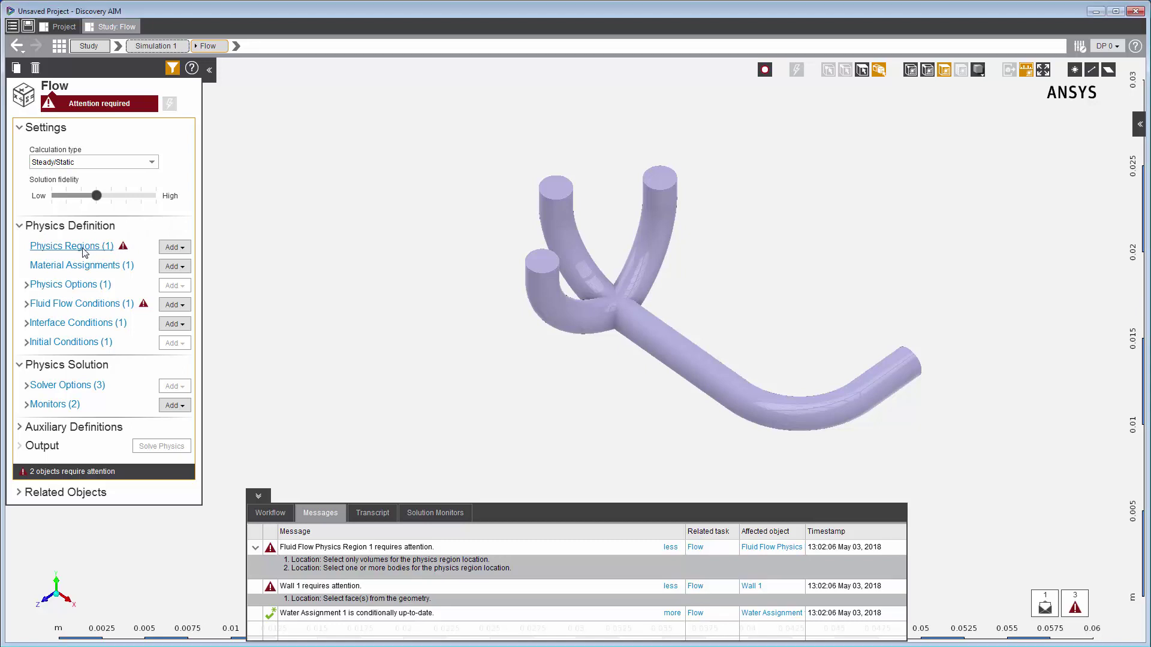
click(84, 246)
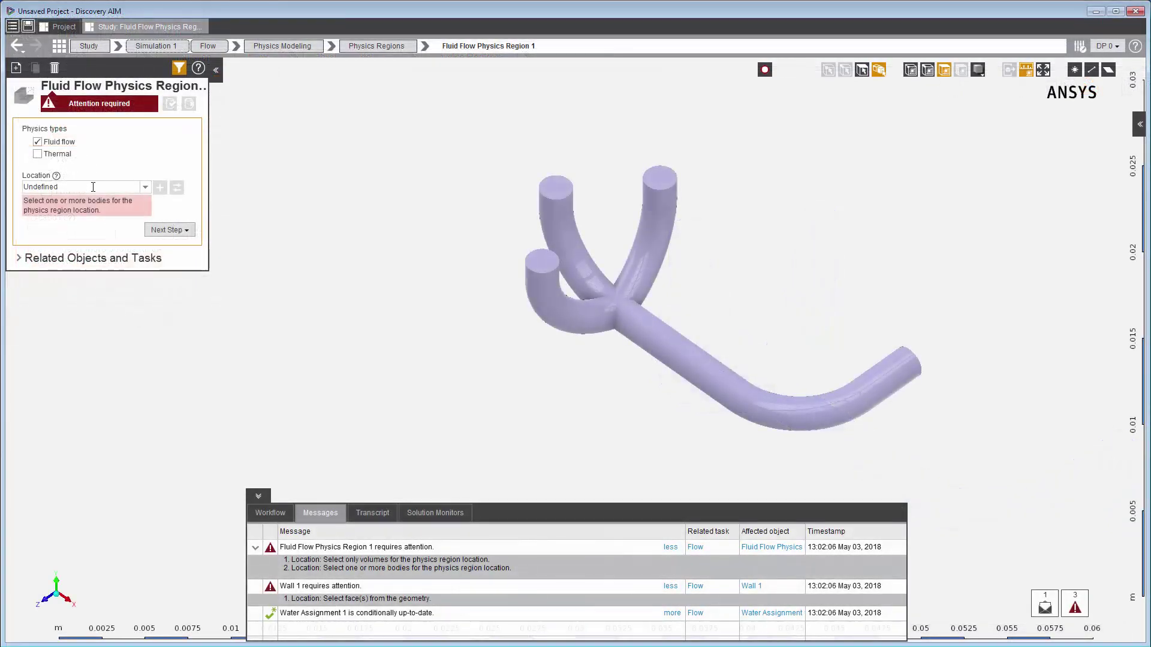
Set the pipe volume as Physics Region 1's location and return to the Flow task
click(93, 187)
click(649, 267)
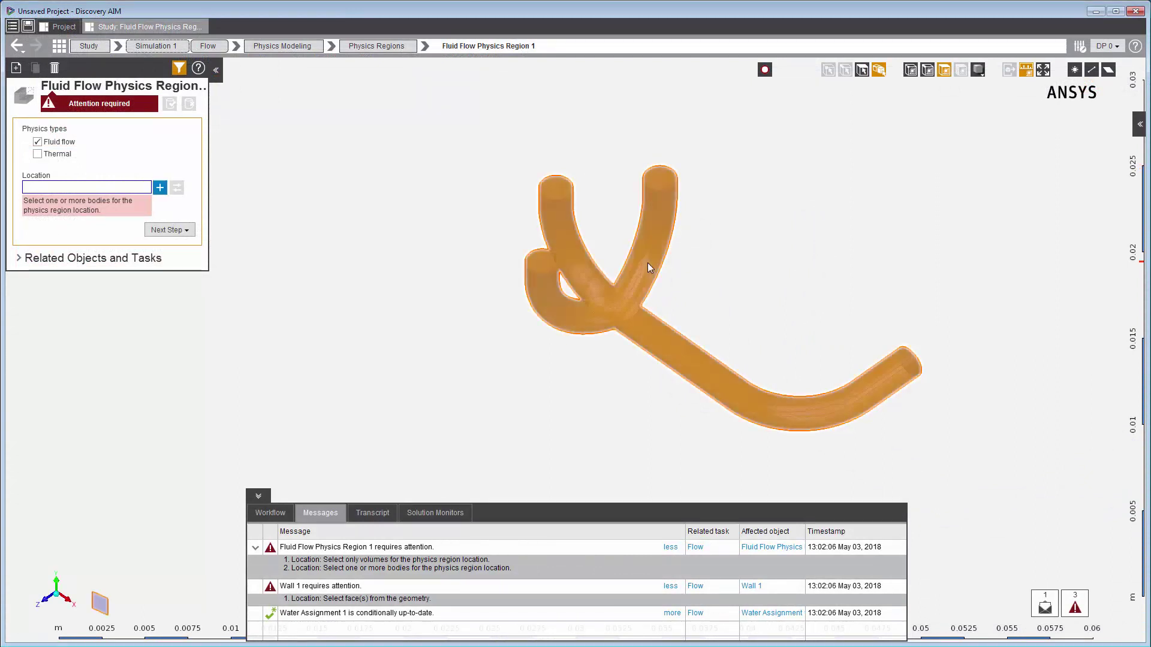
click(159, 188)
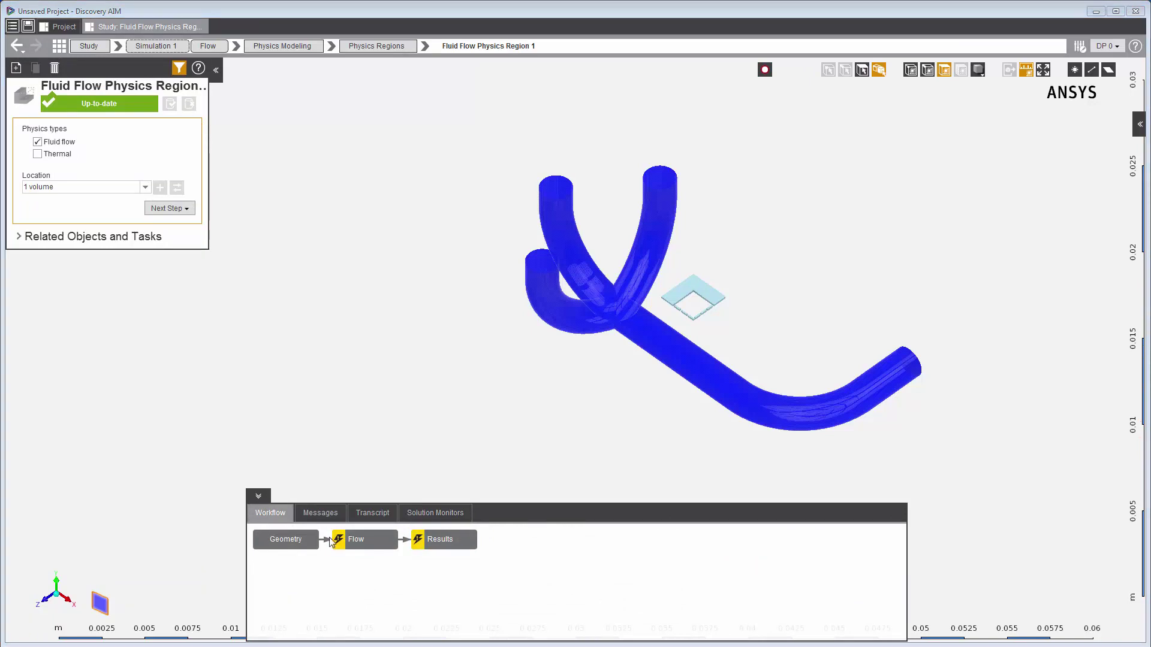
click(339, 541)
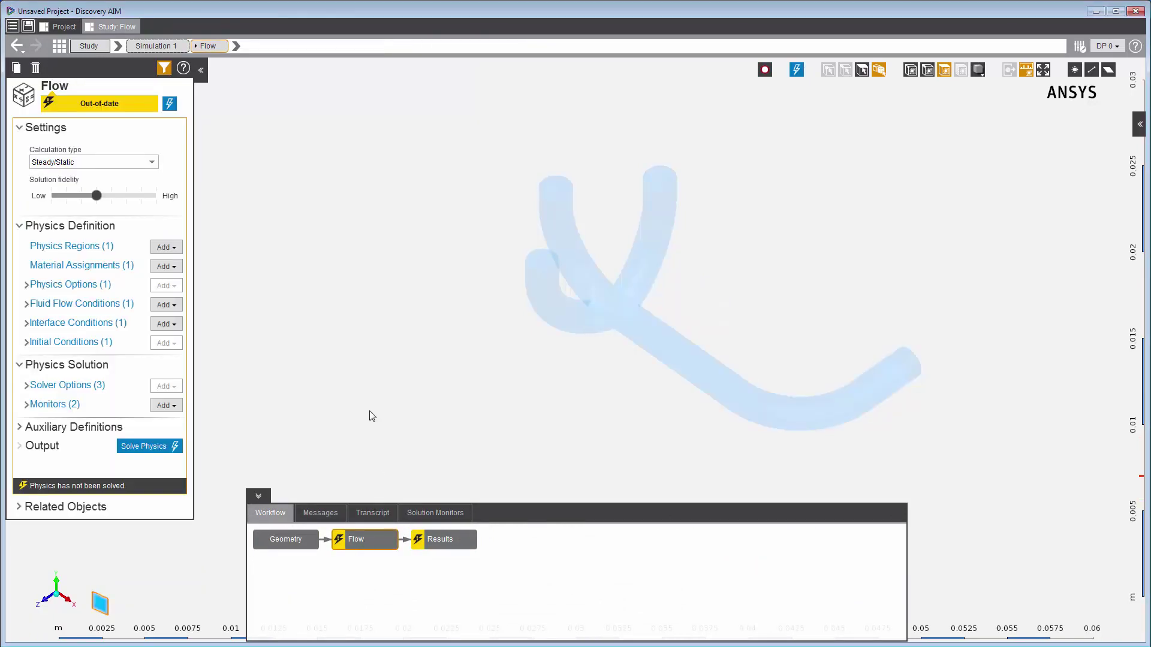
click(96, 265)
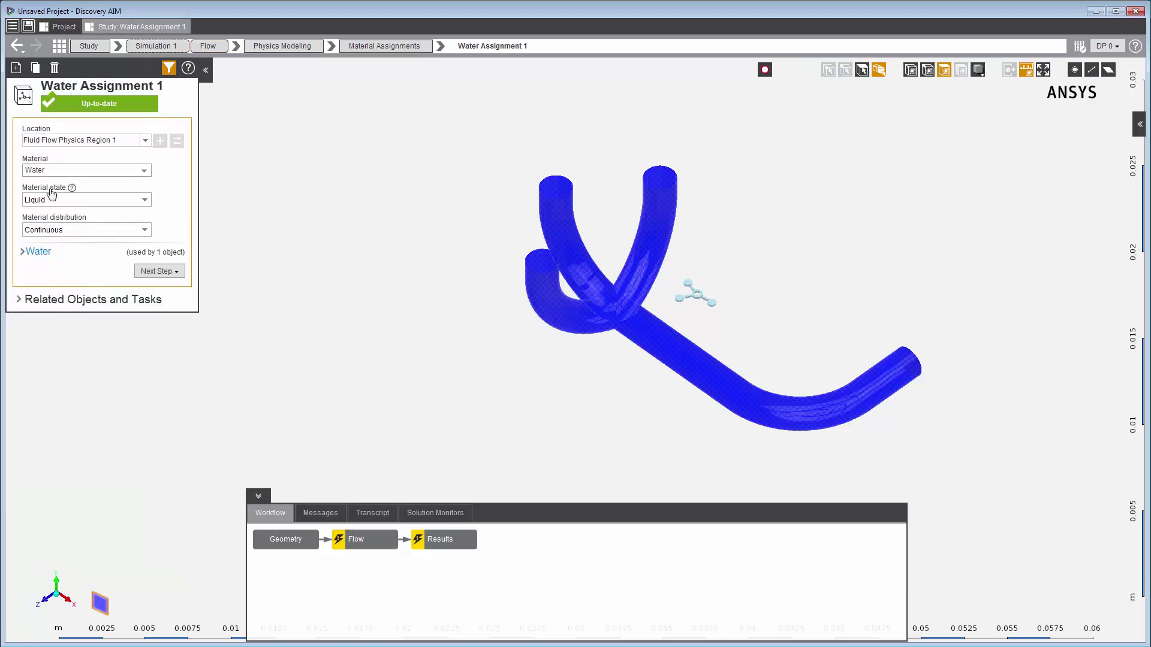
click(22, 253)
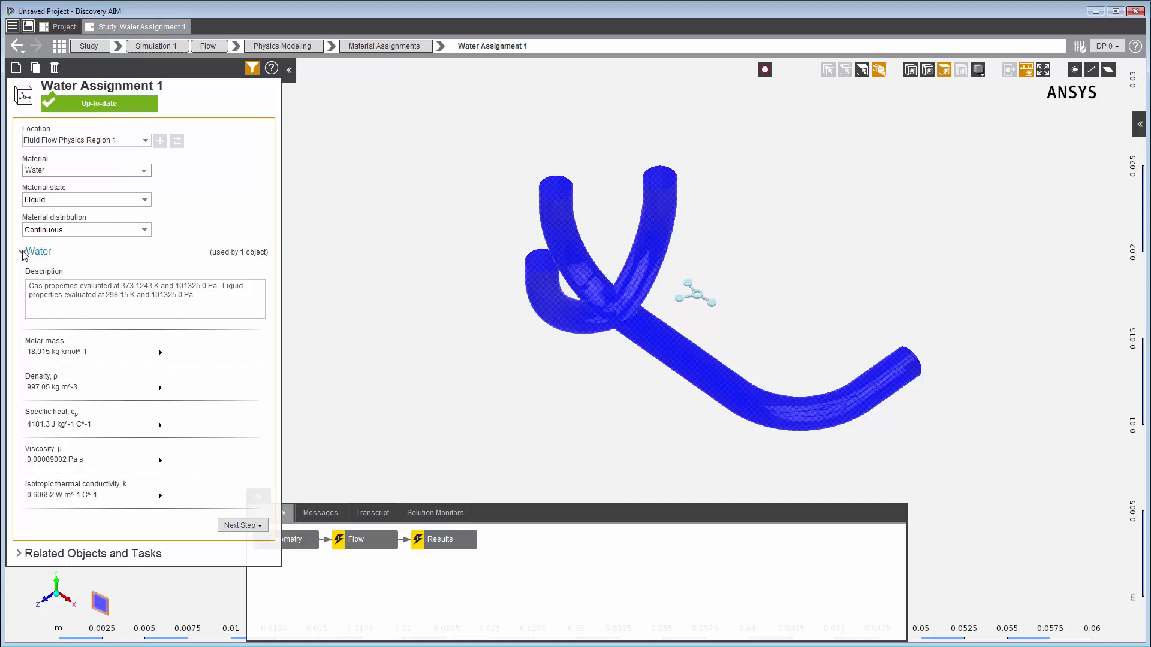
click(16, 47)
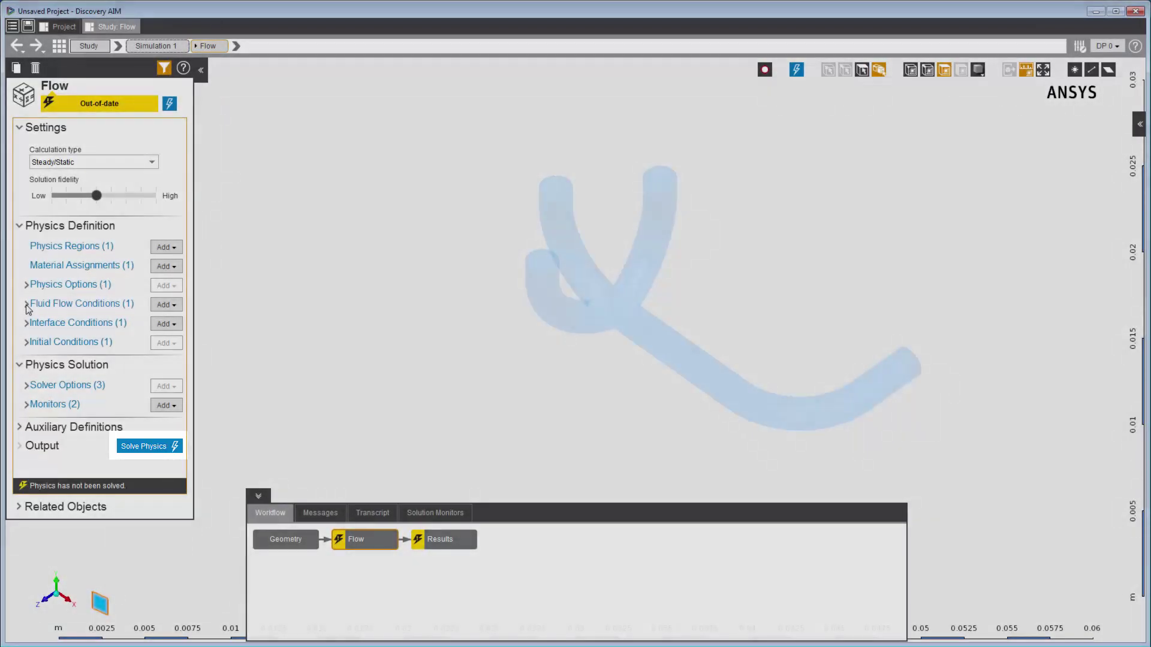
Open the Wall 1 no-slip boundary under Fluid Flow Conditions and collapse the panel
click(27, 305)
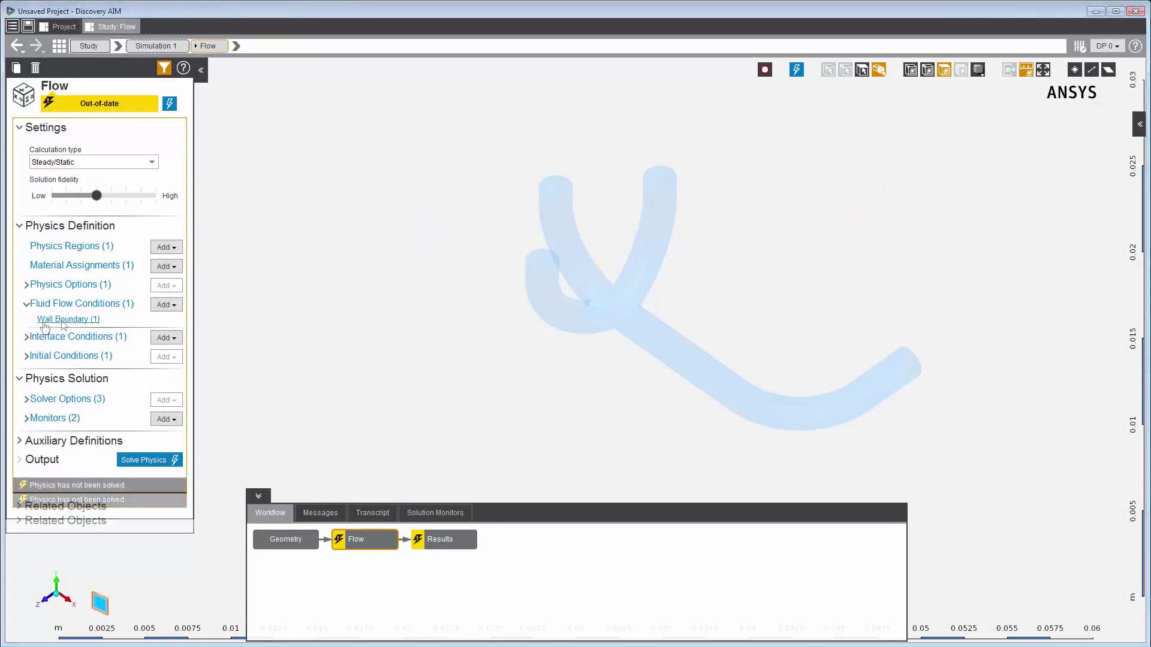
click(63, 320)
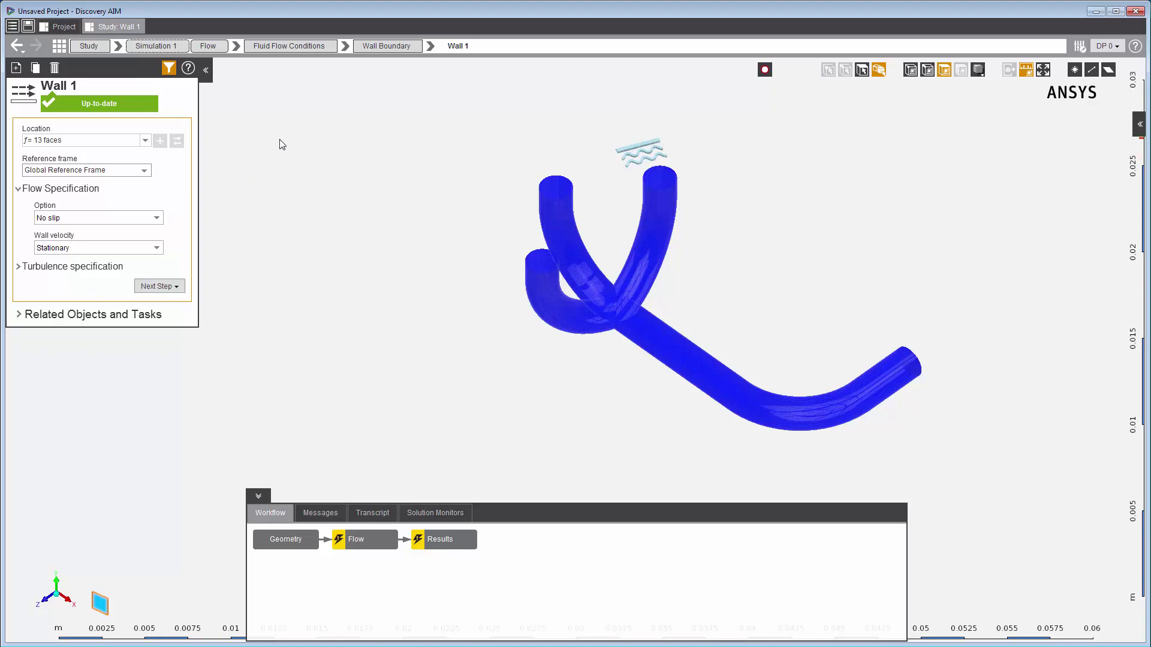
click(206, 71)
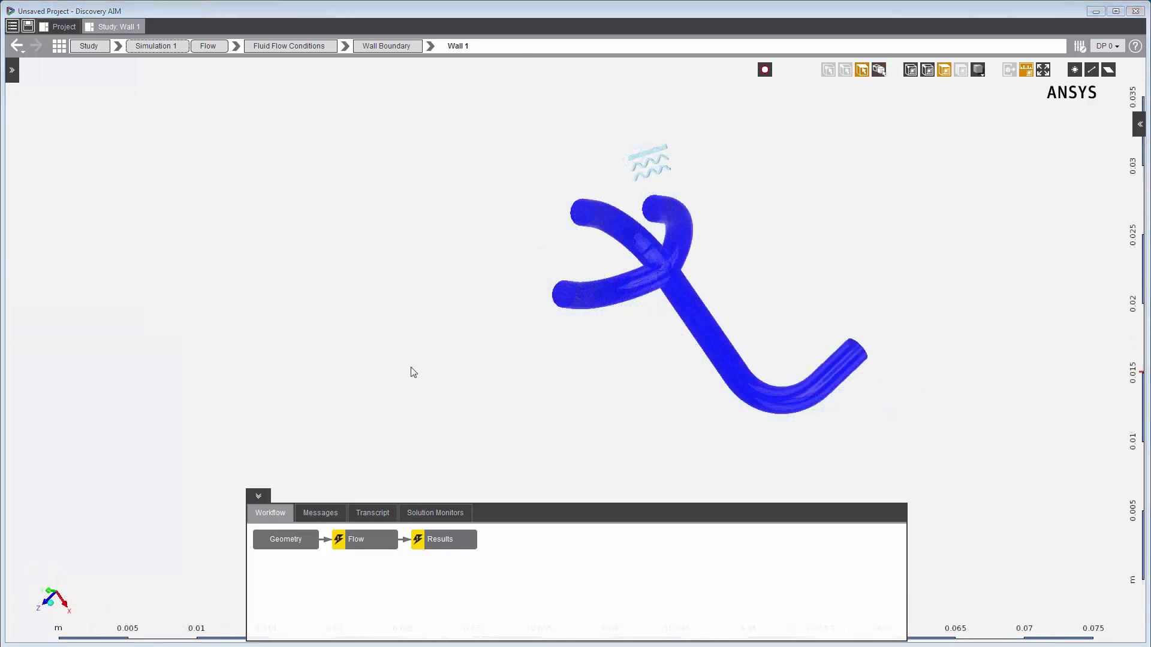
Make one pipe branch's end face Inlet 1 with a 5 m s^-1 velocity magnitude
click(560, 294)
right_click(560, 294)
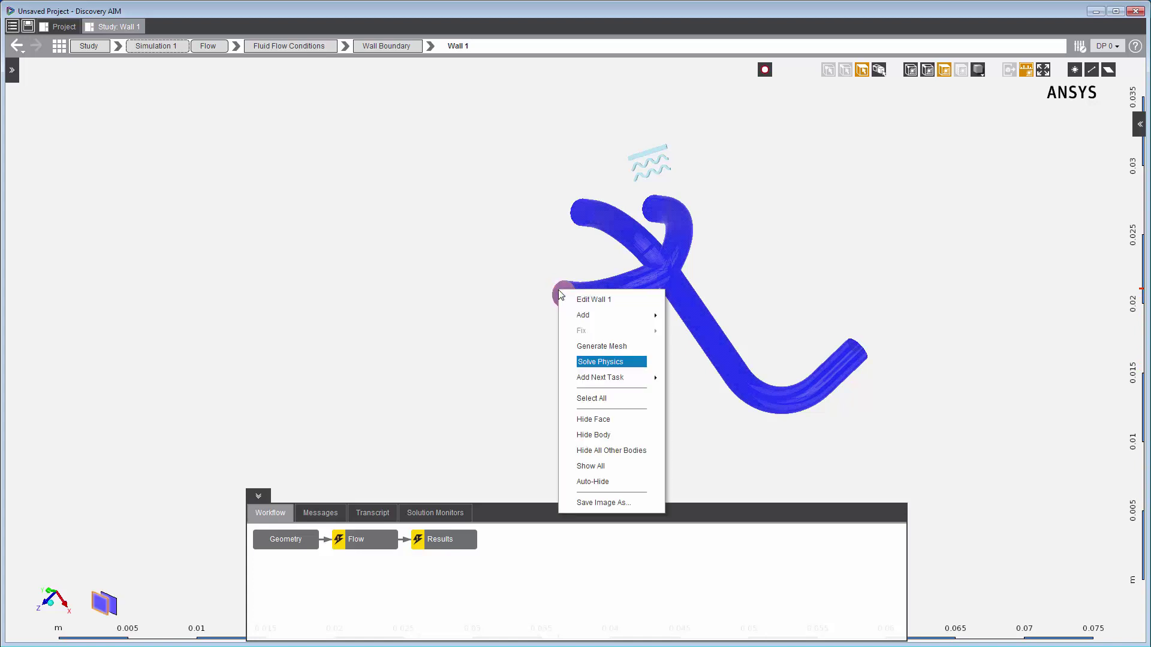
mouse_move(597, 316)
mouse_move(755, 334)
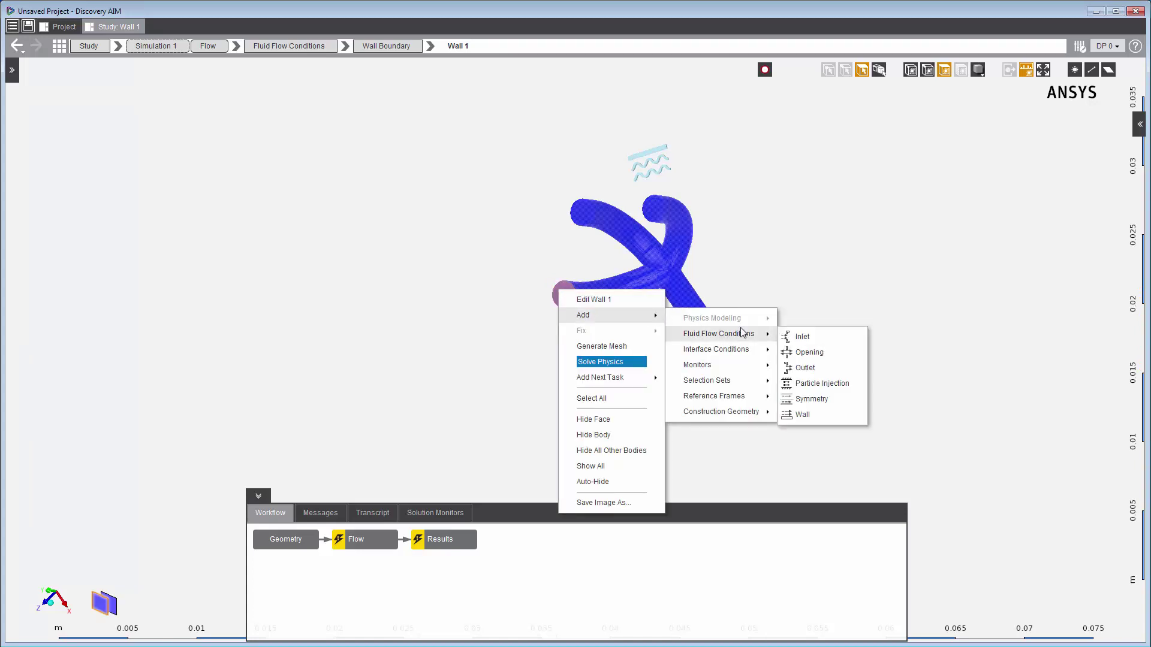
click(792, 339)
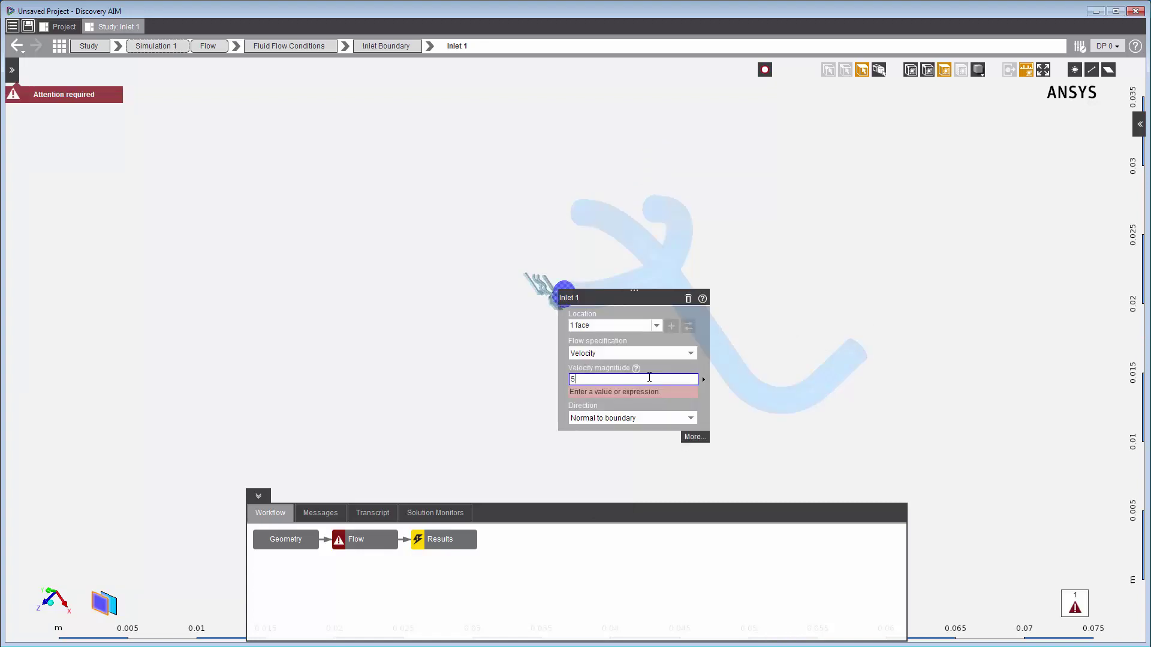
click(649, 377)
text(5)
key(Return)
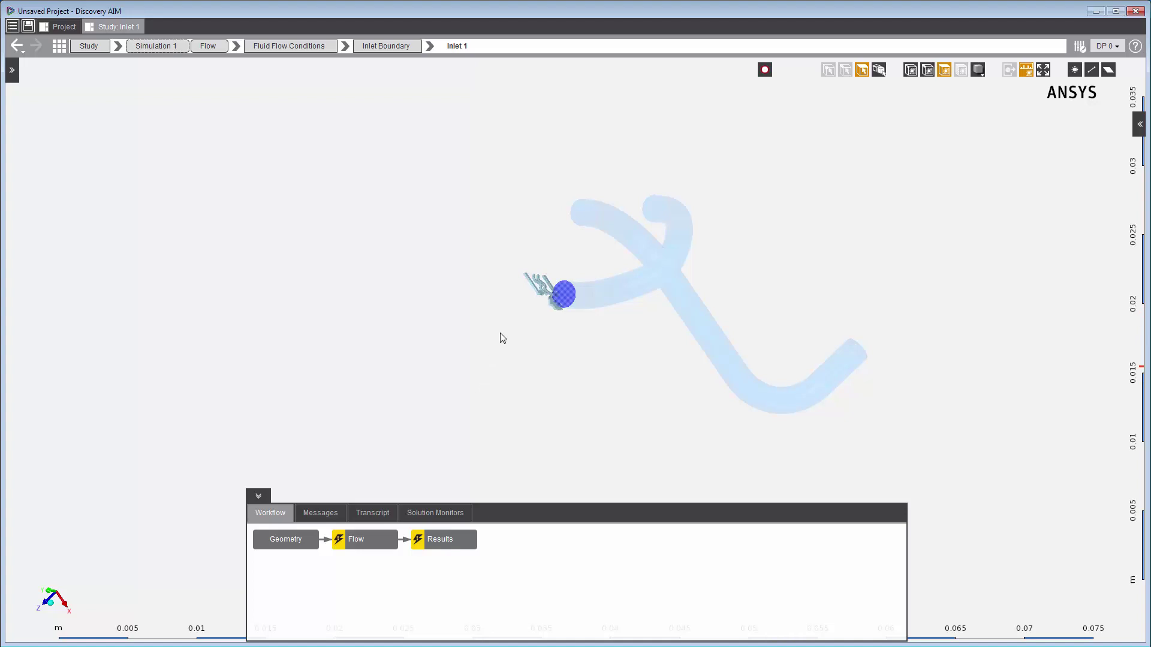
click(538, 286)
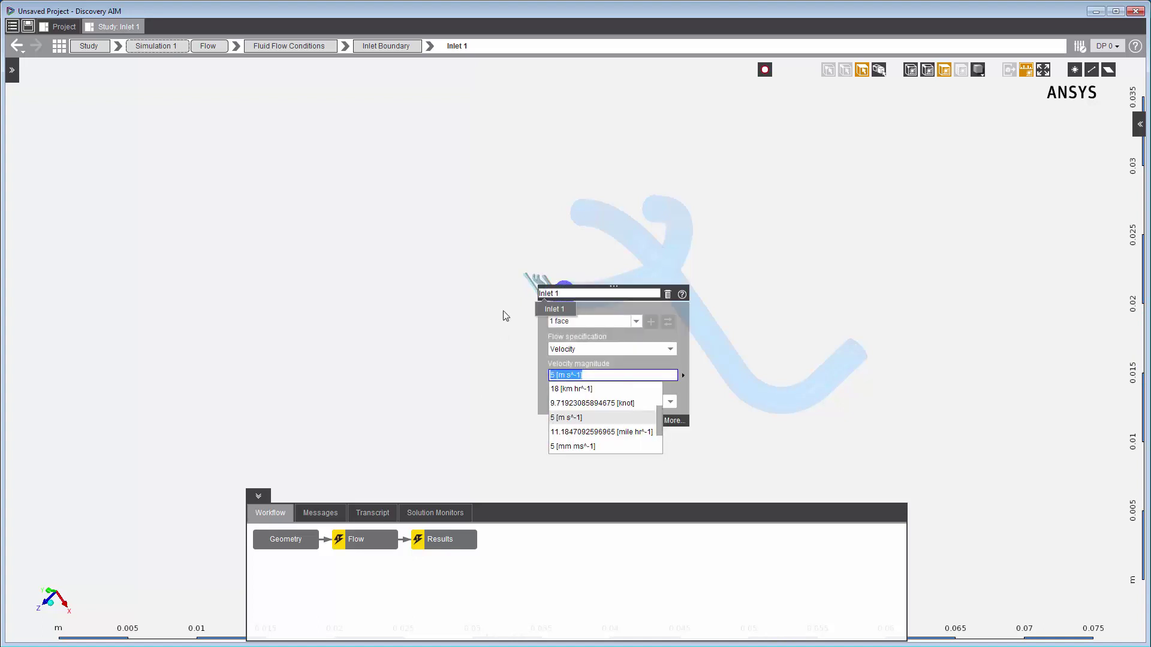
click(419, 350)
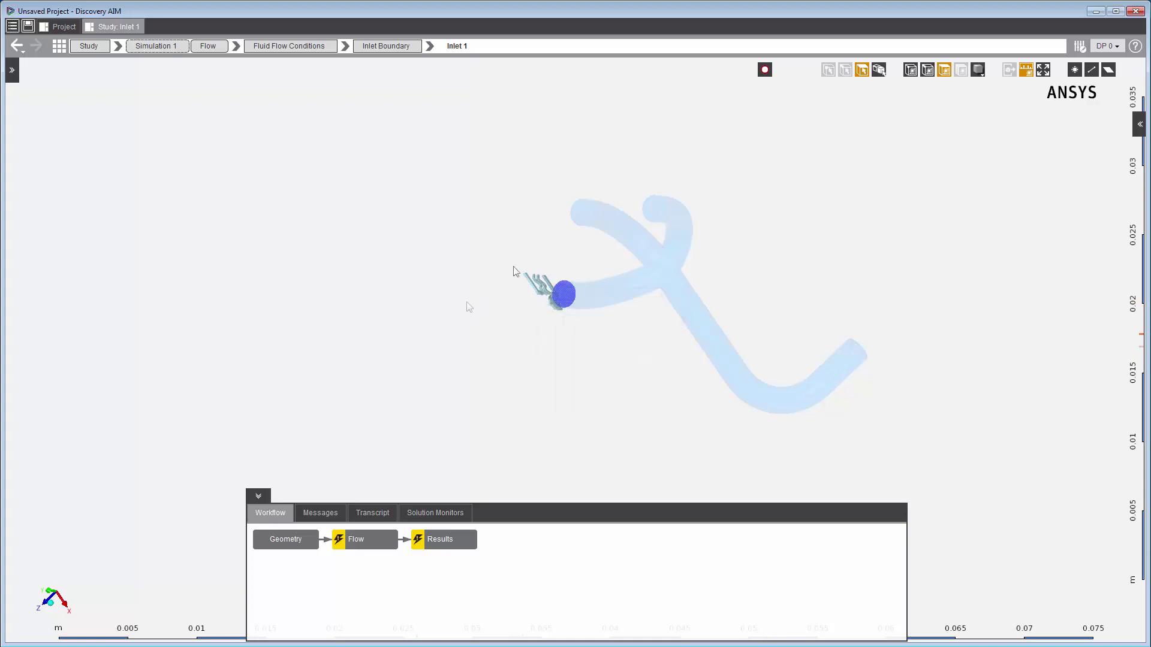
Add Inlet 2 on another pipe end face with a 7 m s^-1 velocity
right_click(582, 214)
mouse_move(624, 232)
mouse_move(774, 252)
click(835, 258)
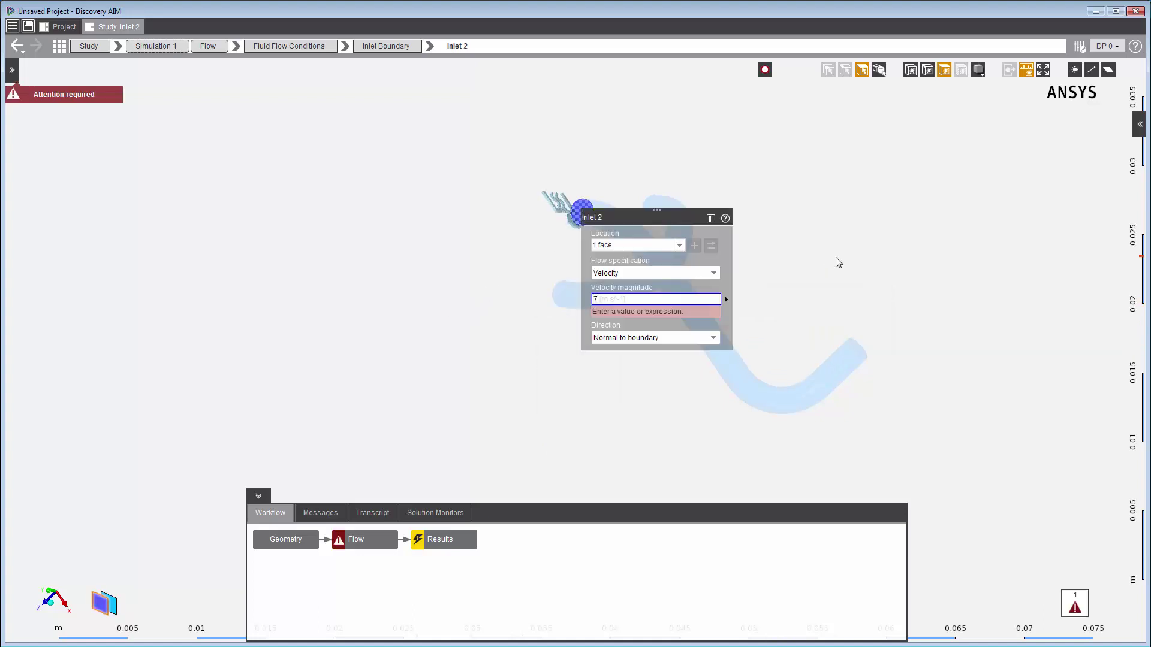
key(Return)
click(819, 221)
Add Inlet 3 on the next pipe end face with a 10 m s^-1 velocity
right_click(654, 210)
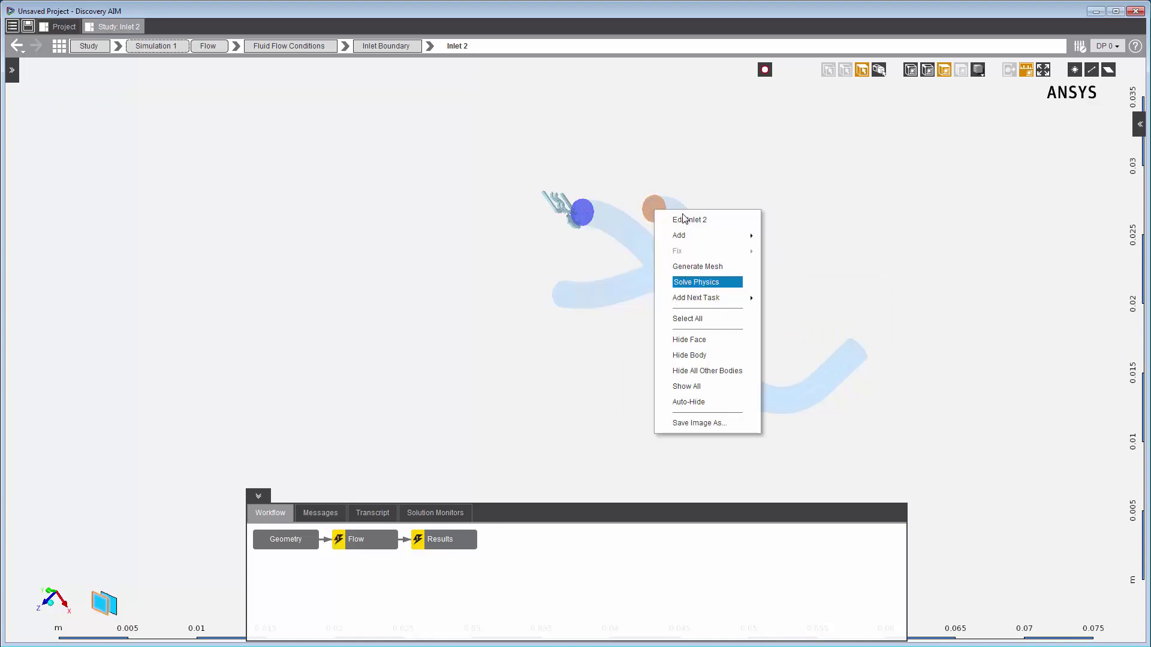
mouse_move(707, 235)
mouse_move(817, 252)
click(891, 257)
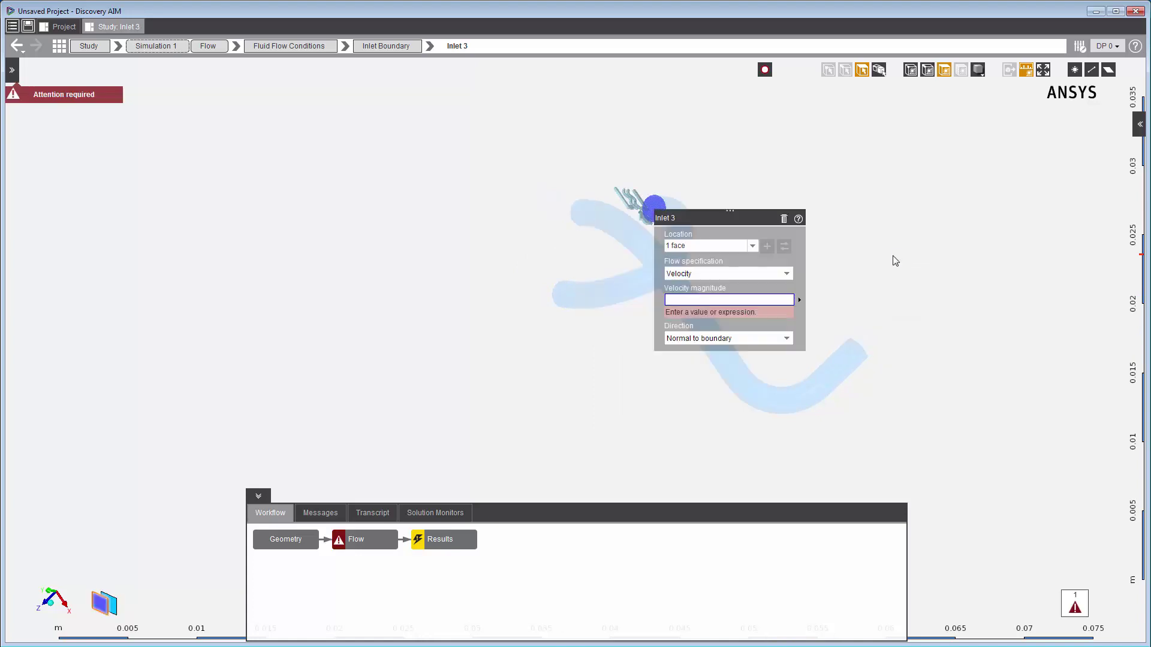
text(10 [m s^-1)
key(Return)
middle_drag(941, 307, 853, 380)
Make the bent pipe's end face Outlet 1 with 0 Pa gauge static pressure, then return to Flow
right_click(845, 385)
mouse_move(926, 408)
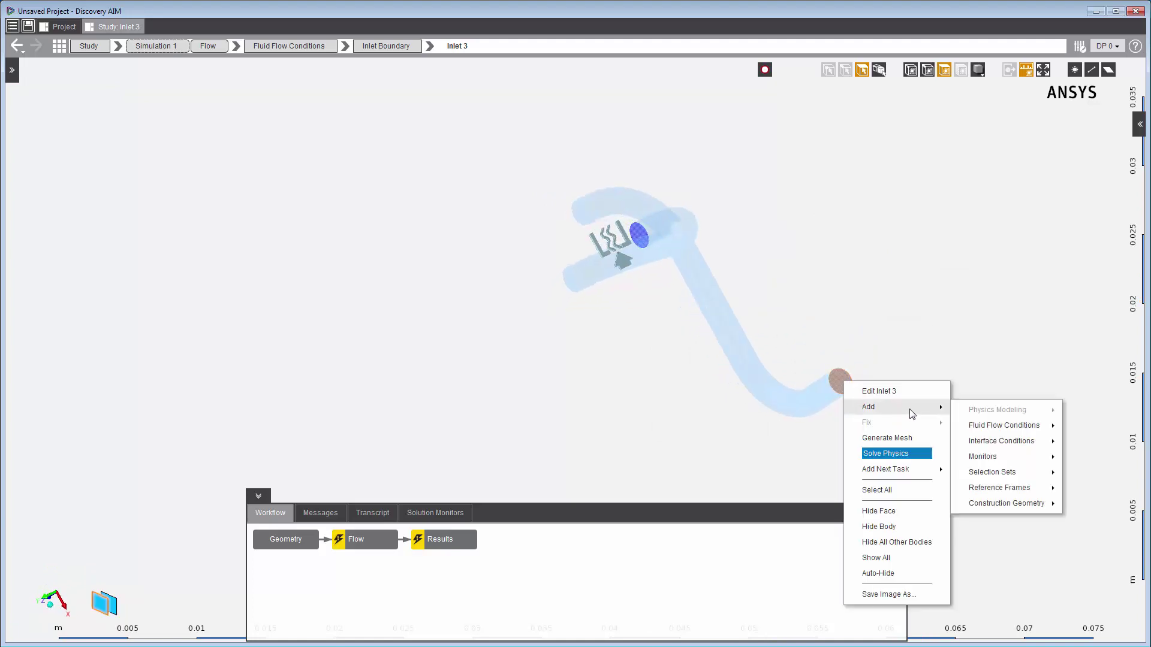
mouse_move(1045, 425)
click(889, 459)
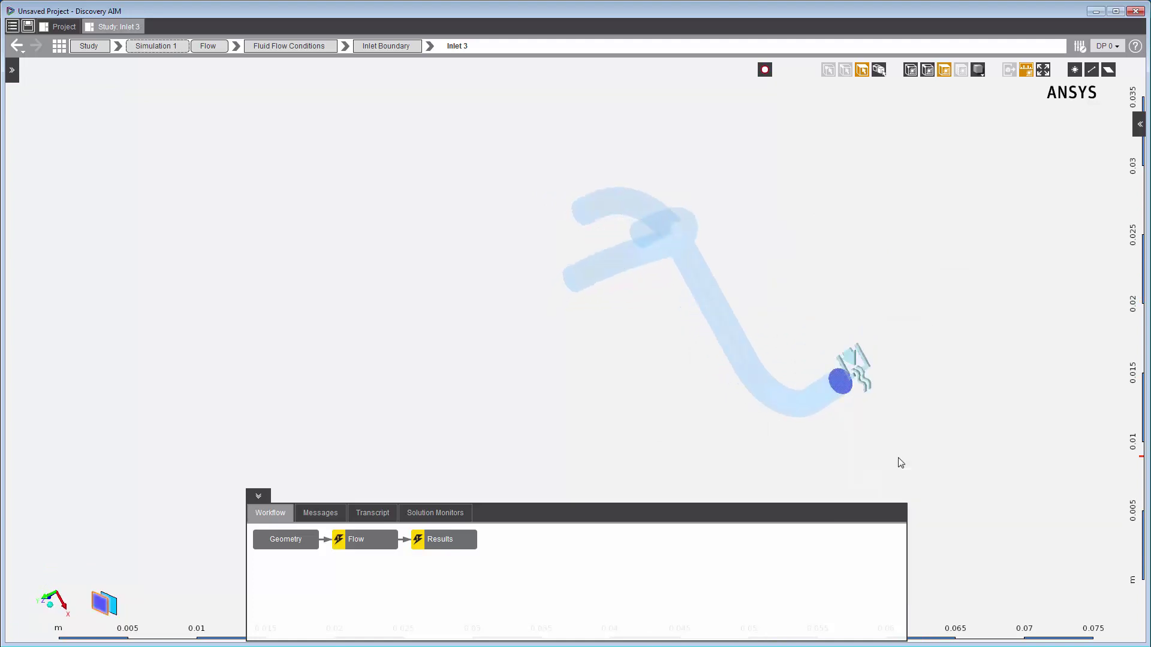
text(0)
key(Return)
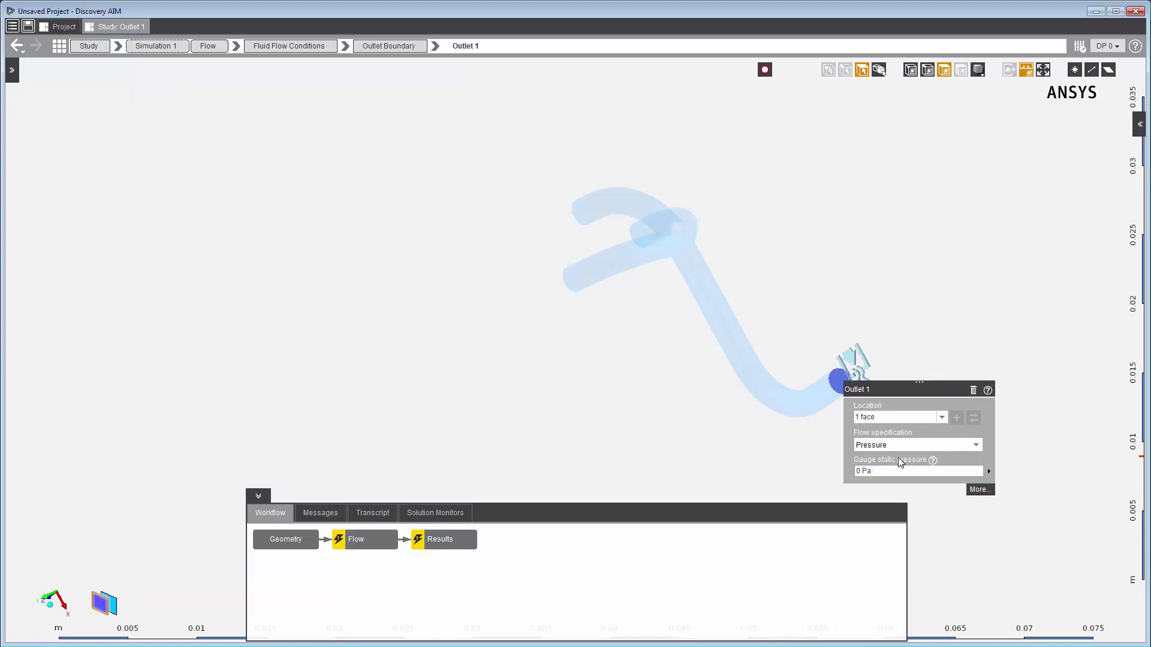
key(Escape)
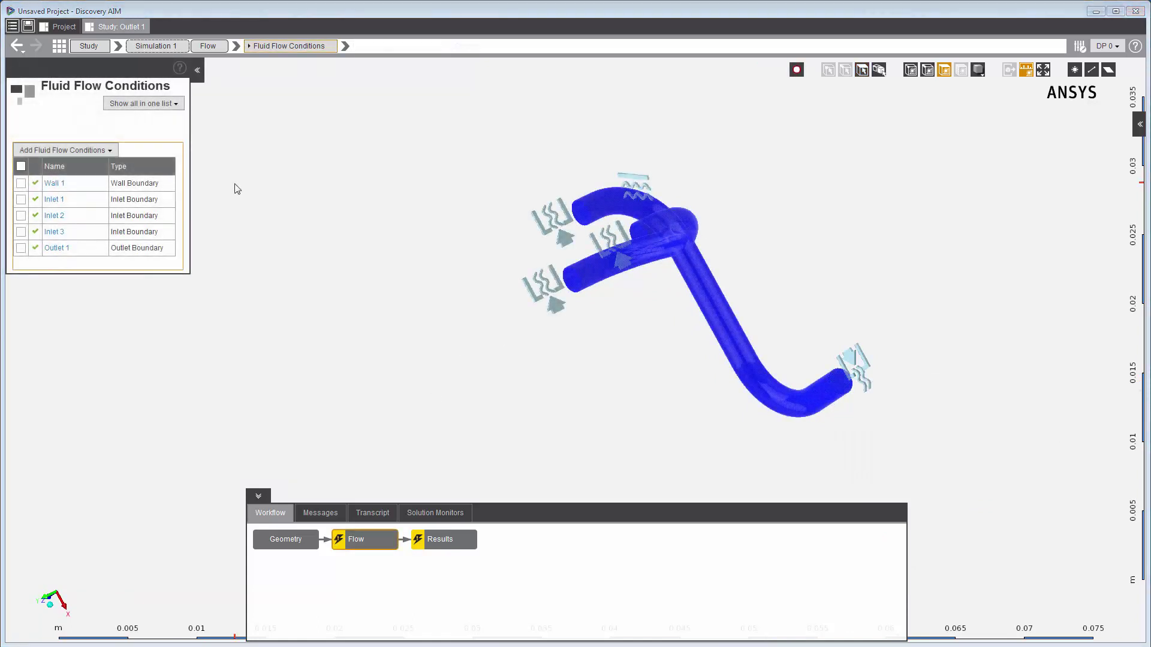
key(Escape)
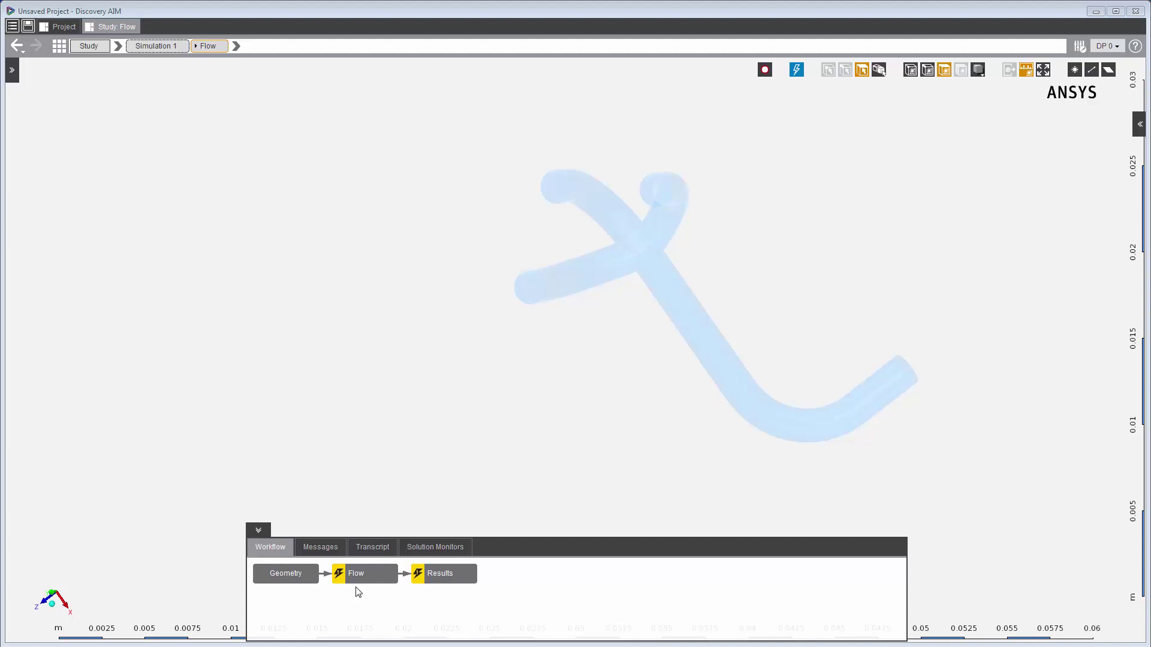
Run Solve Physics on the manifold flow and follow the falling residuals in Solution Monitors
right_click(358, 396)
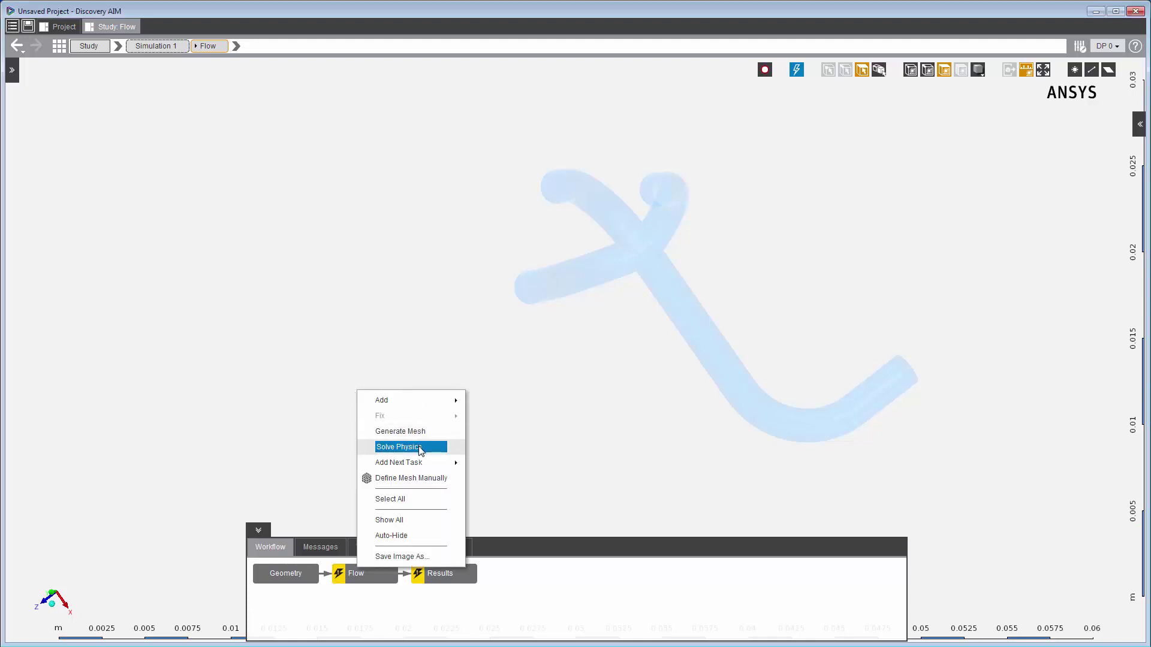
click(398, 447)
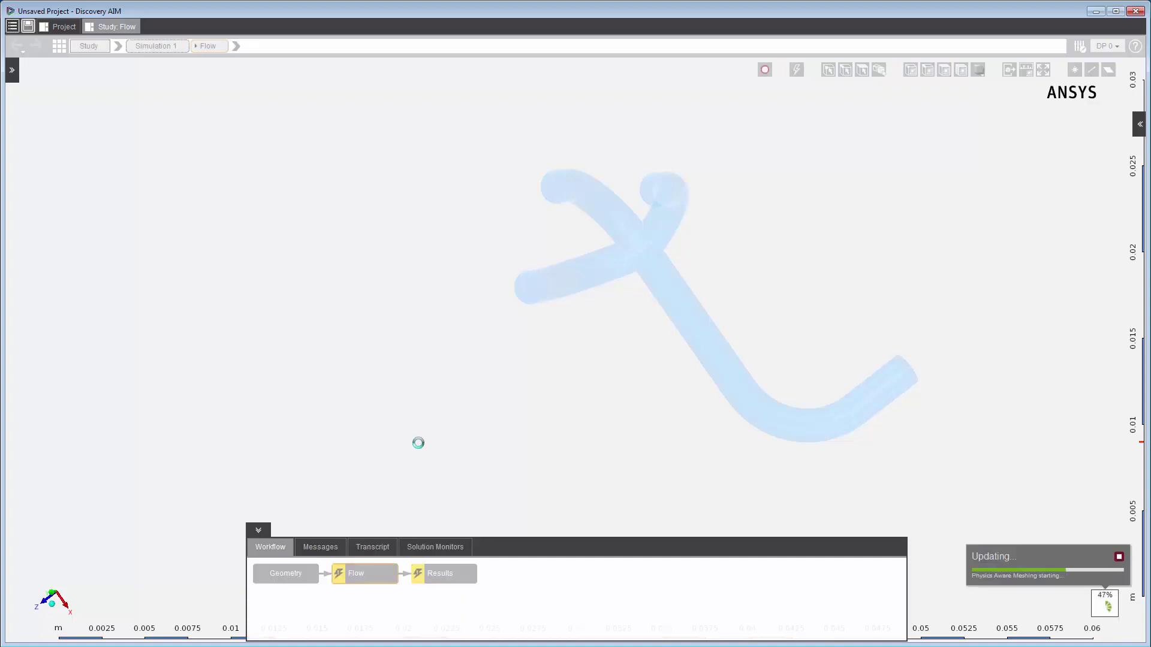
click(435, 546)
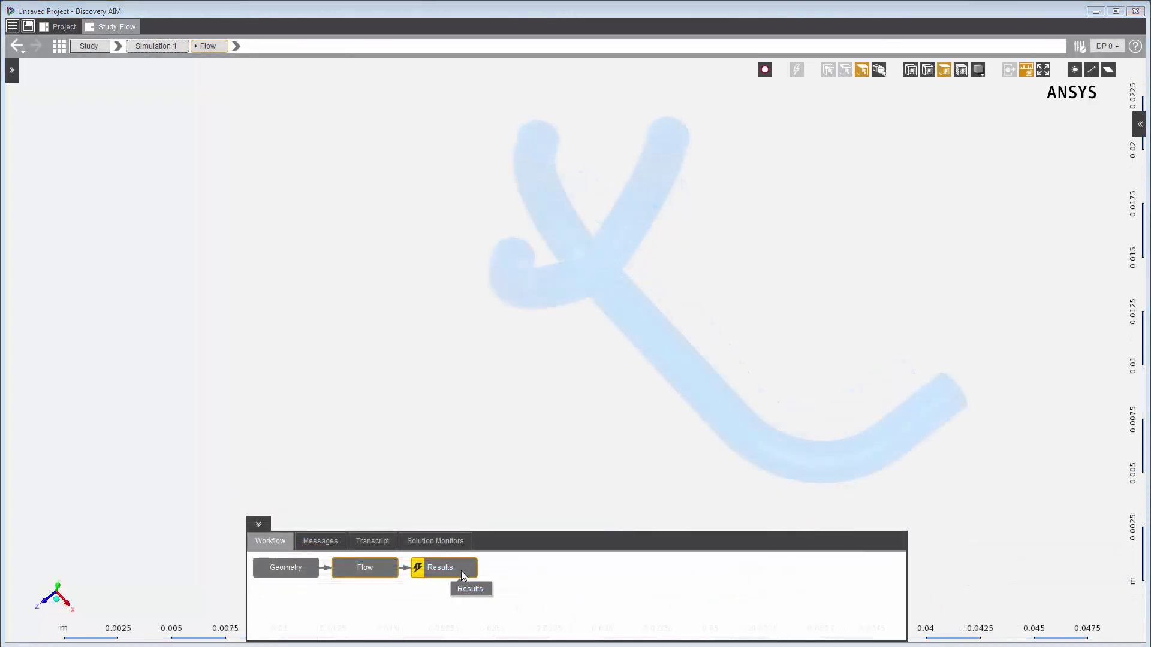
Evaluate the Velocity 1 vector result with approximately 500 points, peaking at 26.225 m/s
click(462, 572)
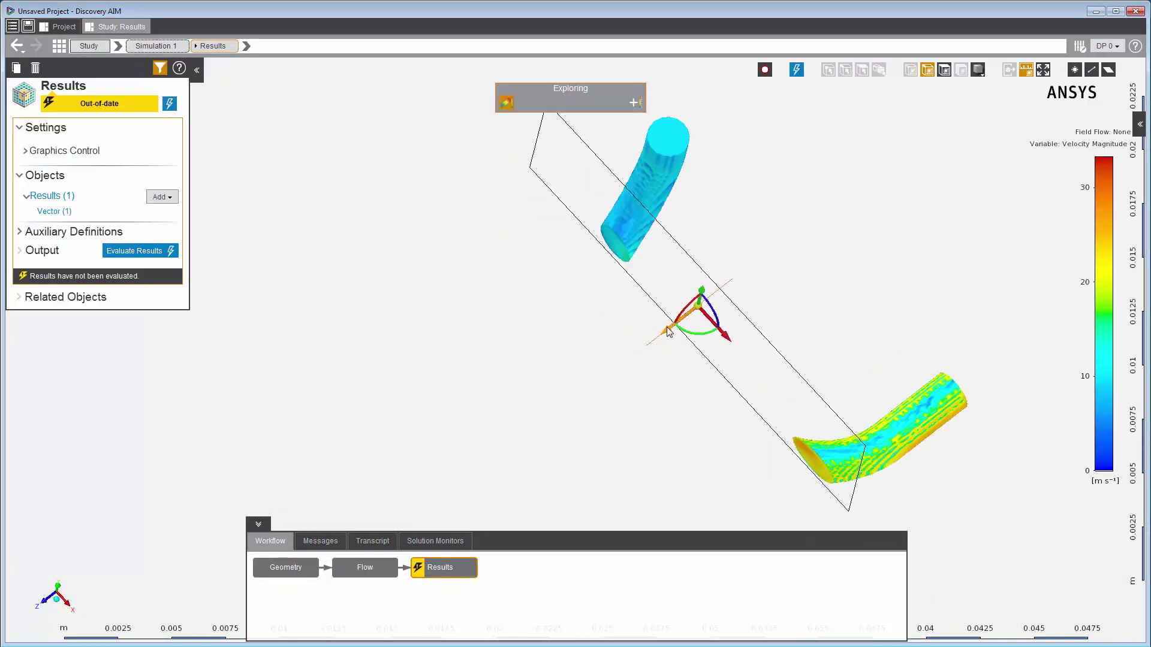
drag(669, 332, 542, 432)
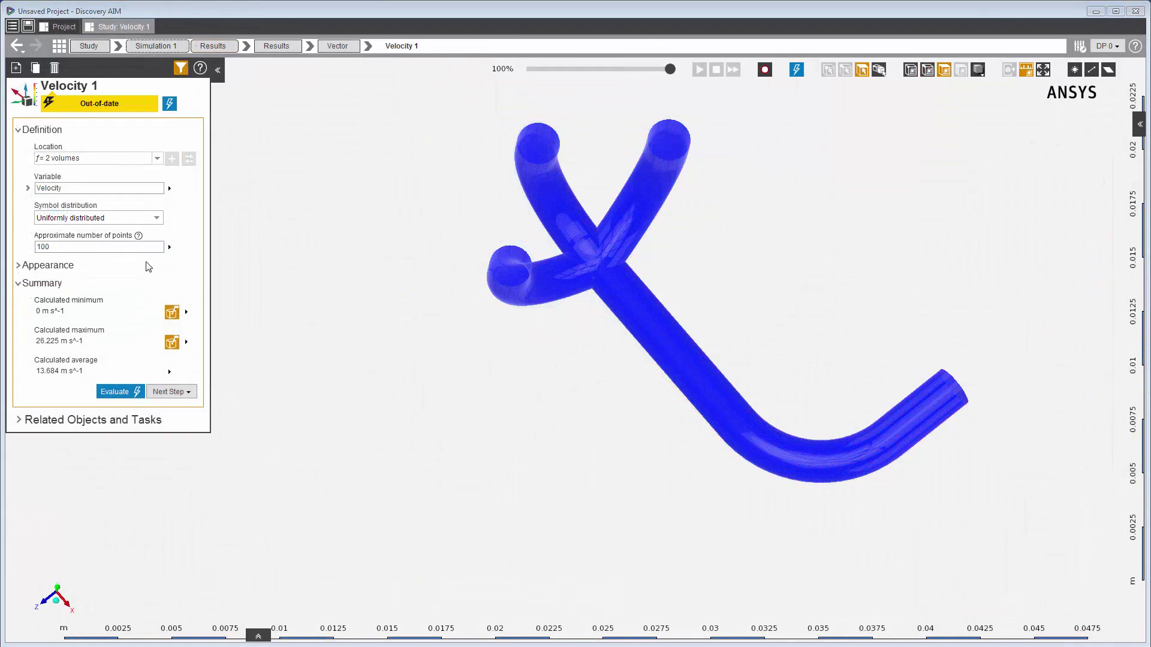
click(125, 391)
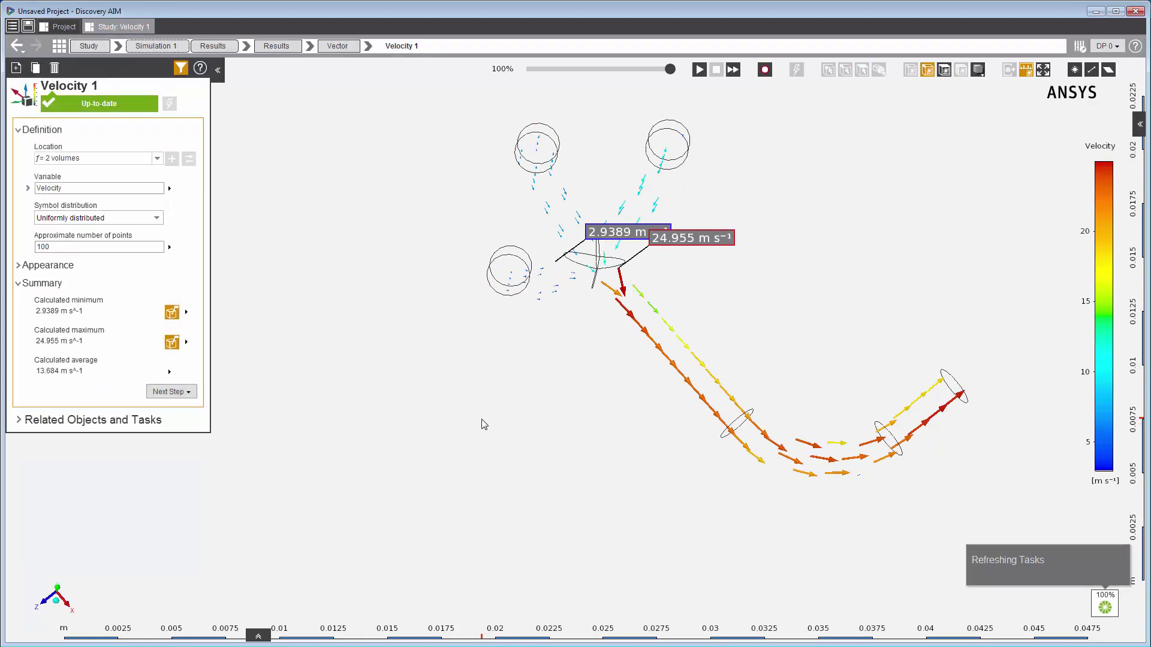
double_click(46, 246)
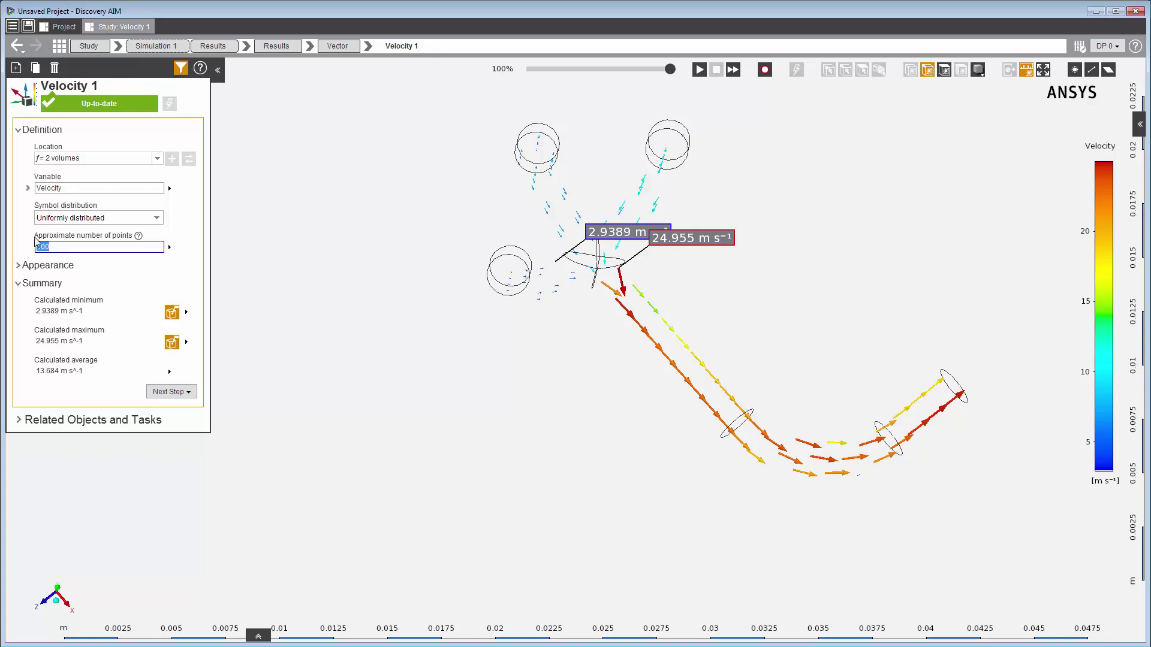
key(Return)
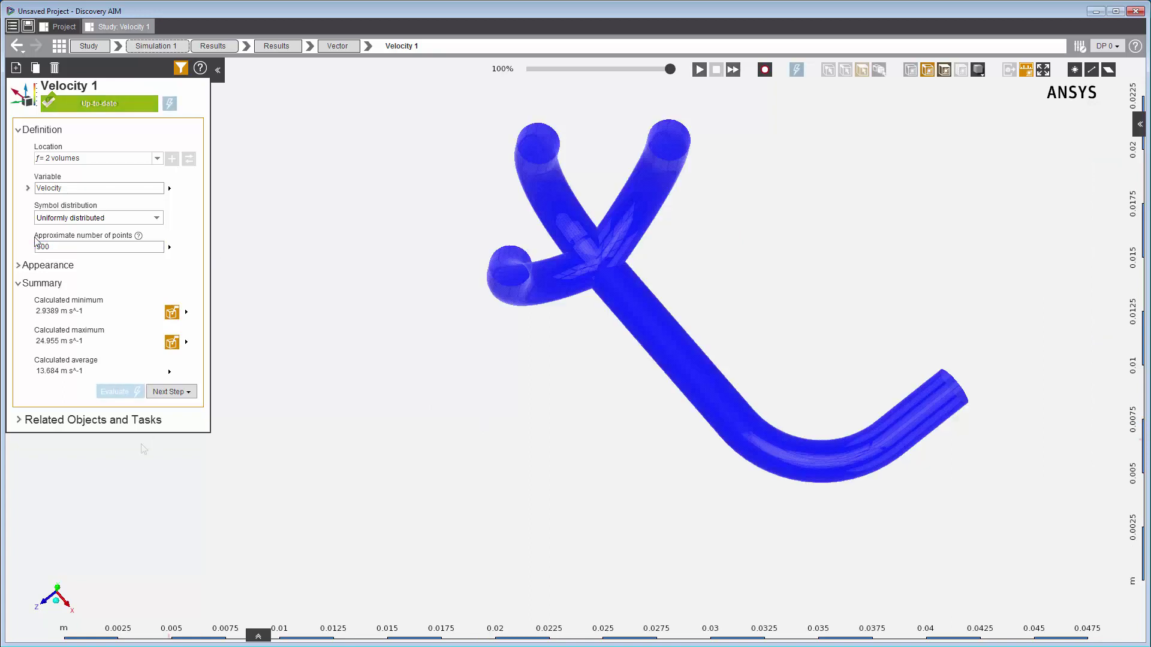
Add a mass flow result over the three inlet faces and evaluate it to 0.065075 kg/s
click(497, 457)
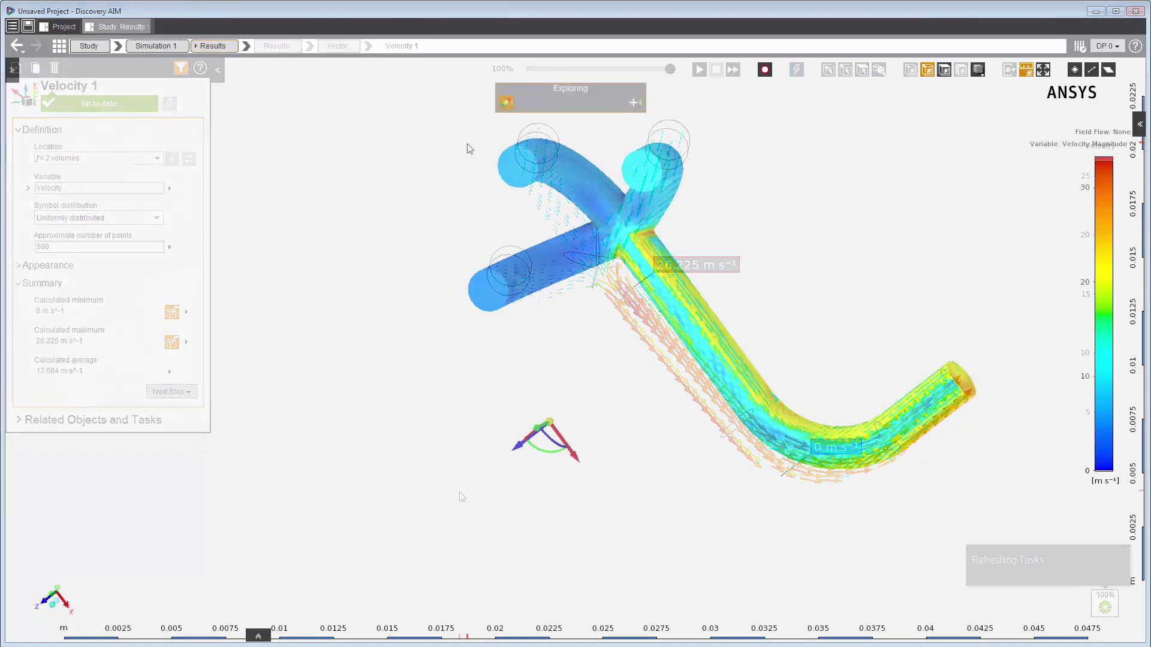
click(486, 296)
ctrl+click(514, 182)
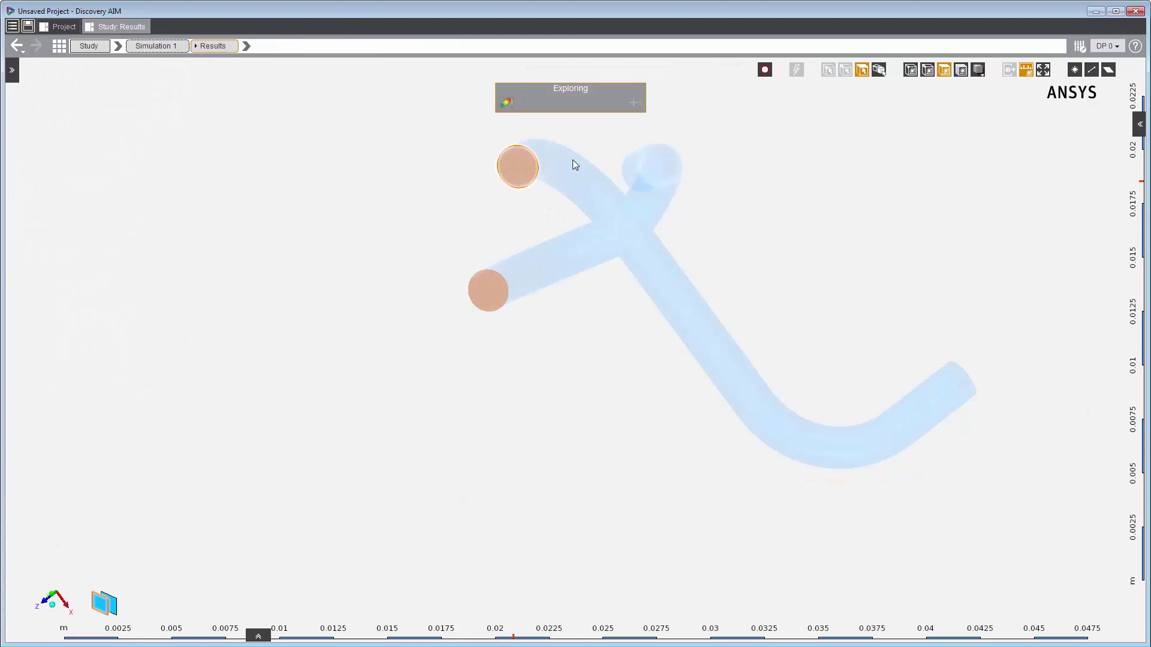
right_click(636, 172)
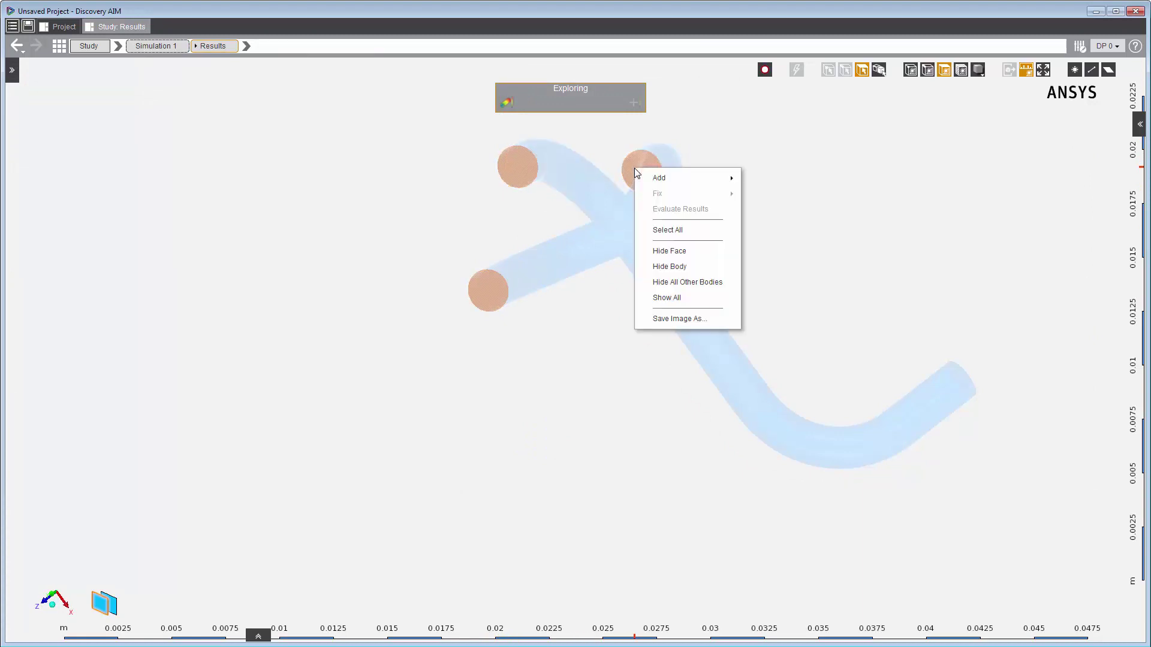
mouse_move(690, 179)
mouse_move(779, 182)
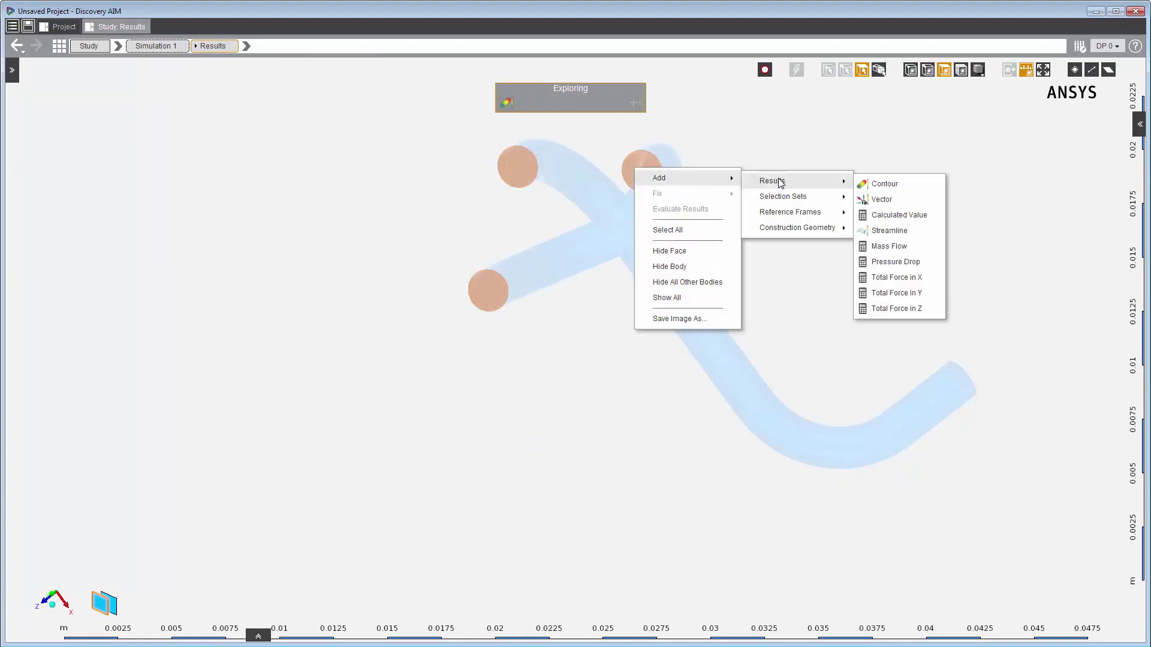
click(890, 246)
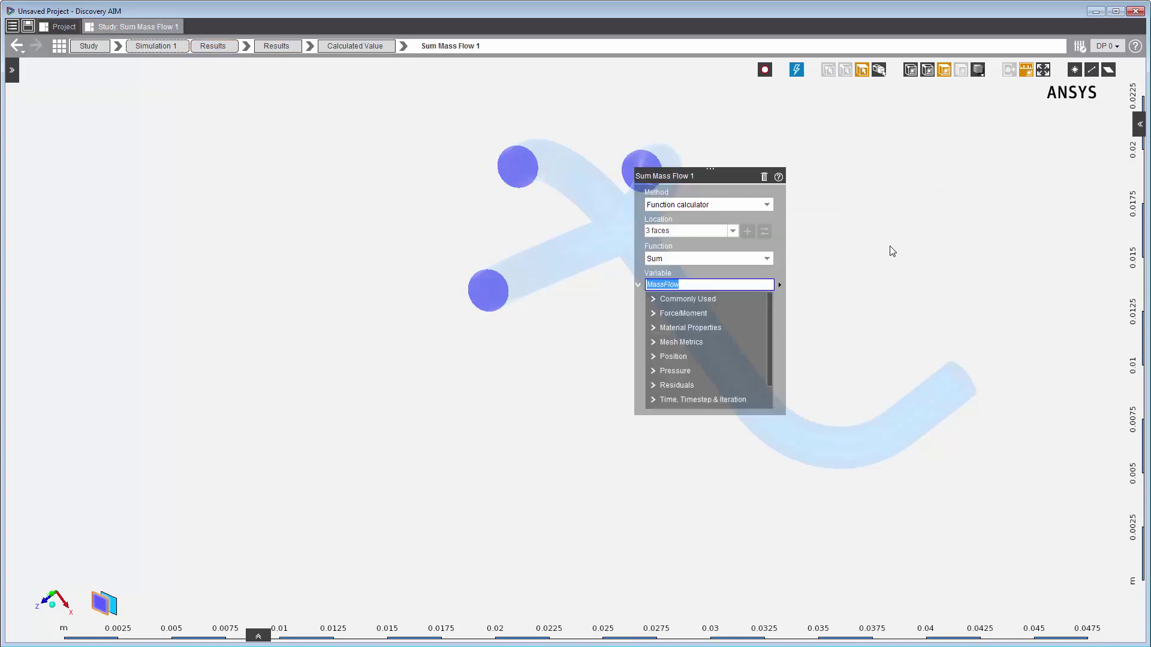
click(431, 427)
right_click(432, 426)
click(480, 482)
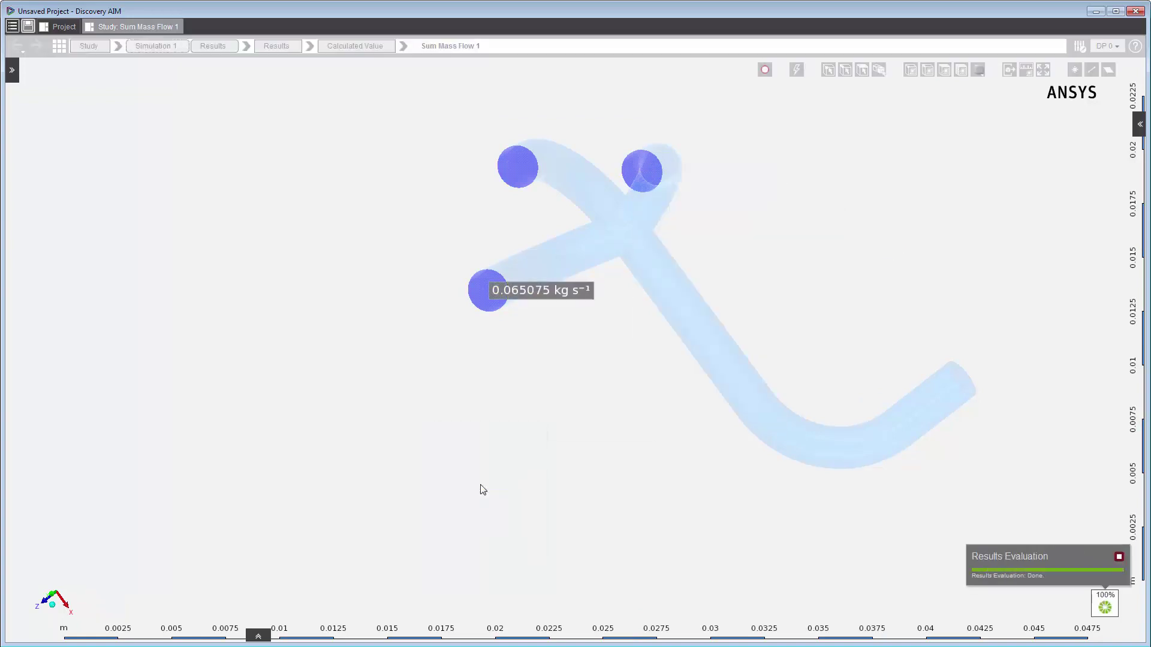
Add and evaluate a mass flow result on the outlet face, giving -0.065075 kg/s
middle_drag(480, 483, 956, 380)
right_click(963, 380)
mouse_move(992, 404)
mouse_move(884, 403)
click(814, 471)
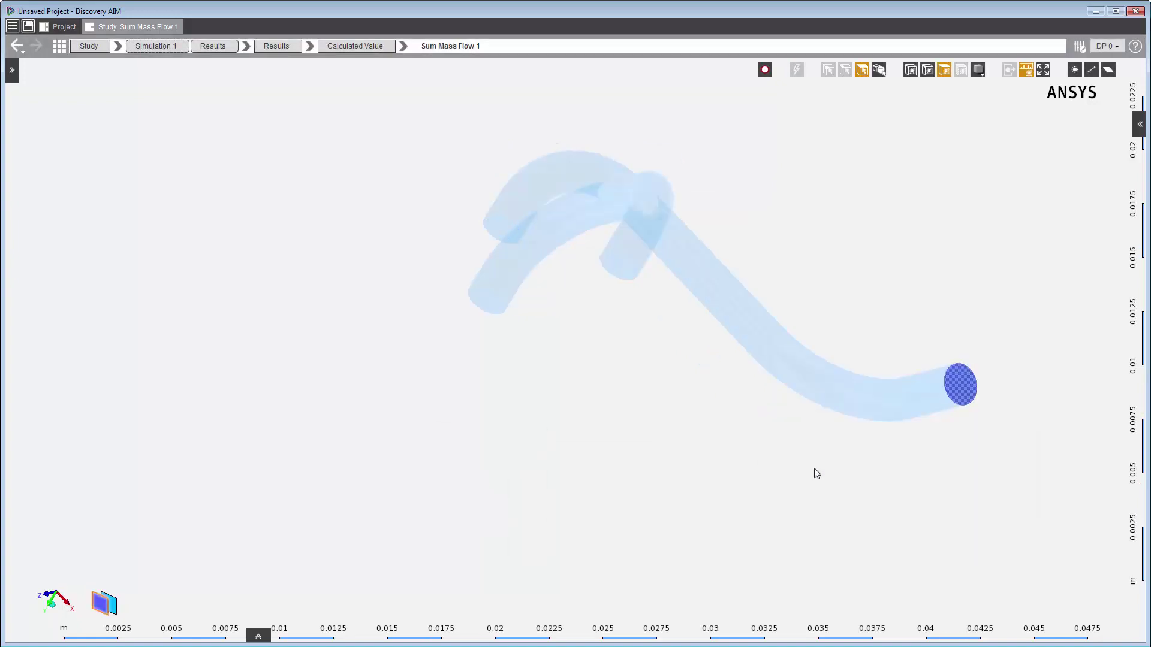
right_click(723, 488)
click(772, 543)
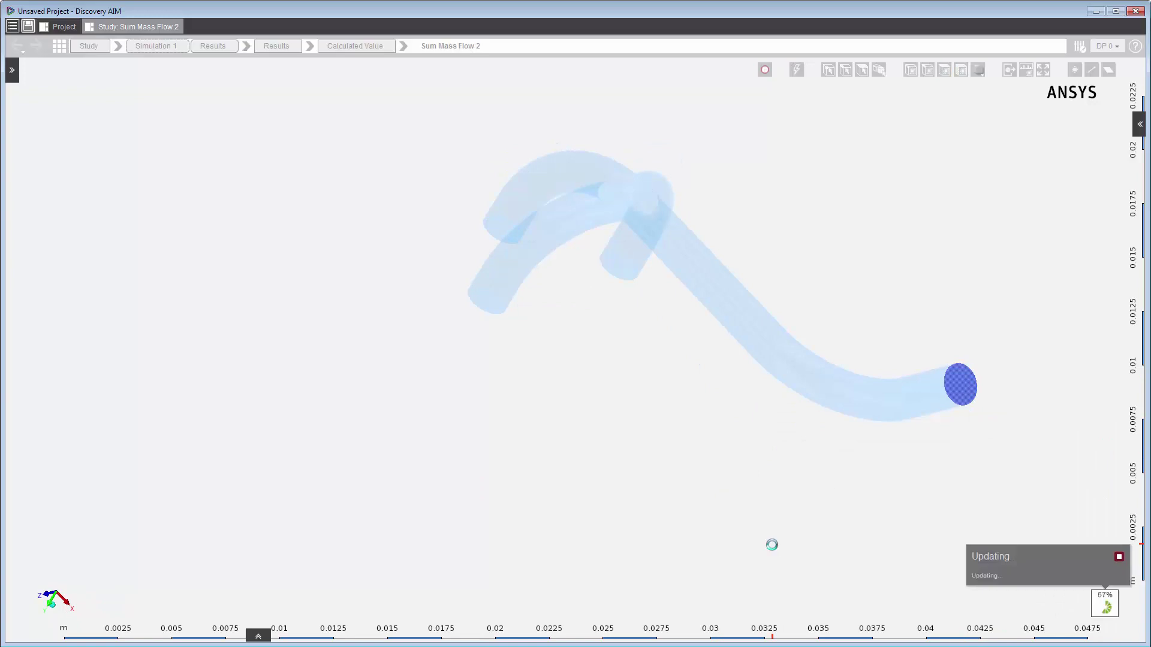
Show Sum Mass Flow 1 and Sum Mass Flow 2 together, then return to the Results overview
click(12, 71)
click(21, 199)
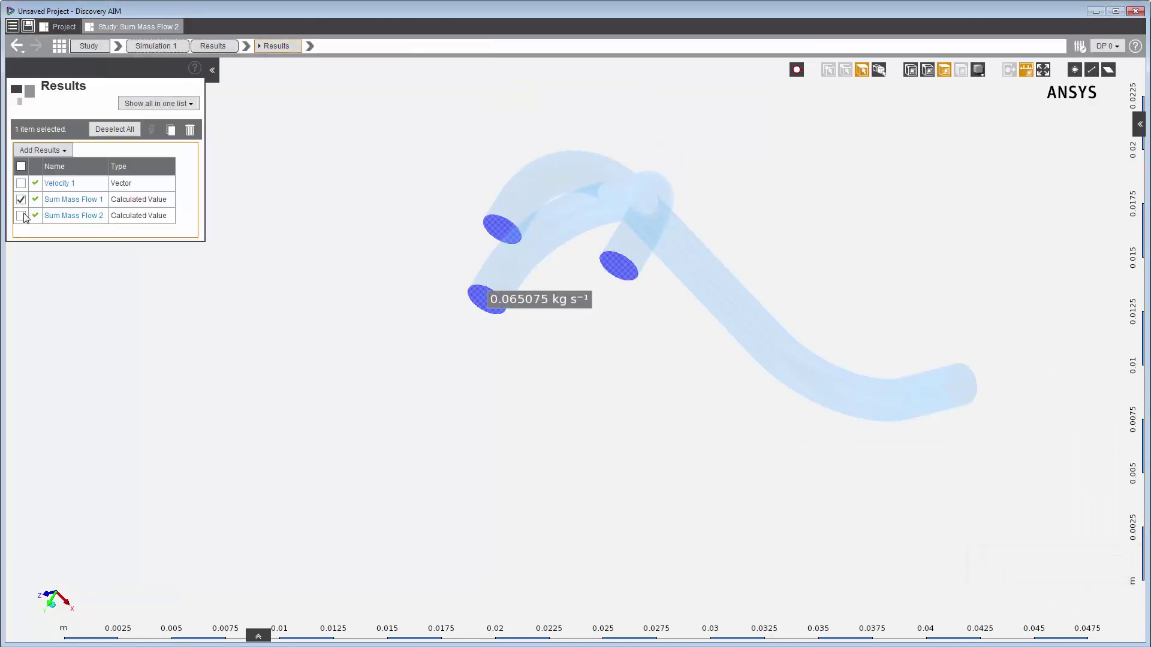
click(21, 216)
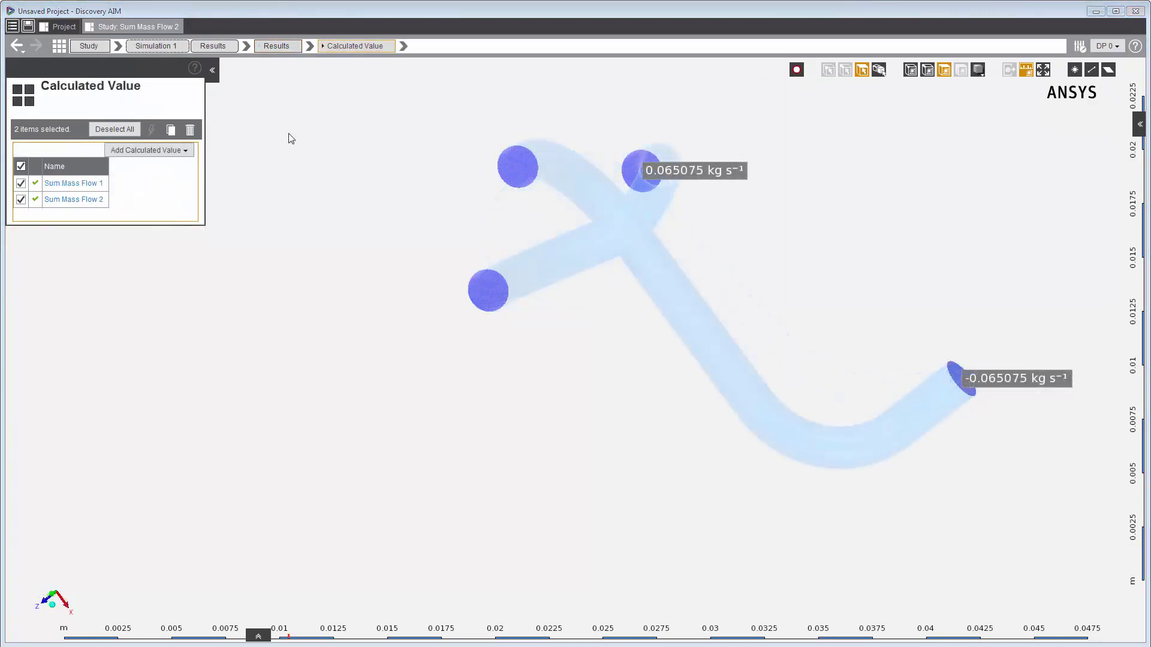
click(272, 48)
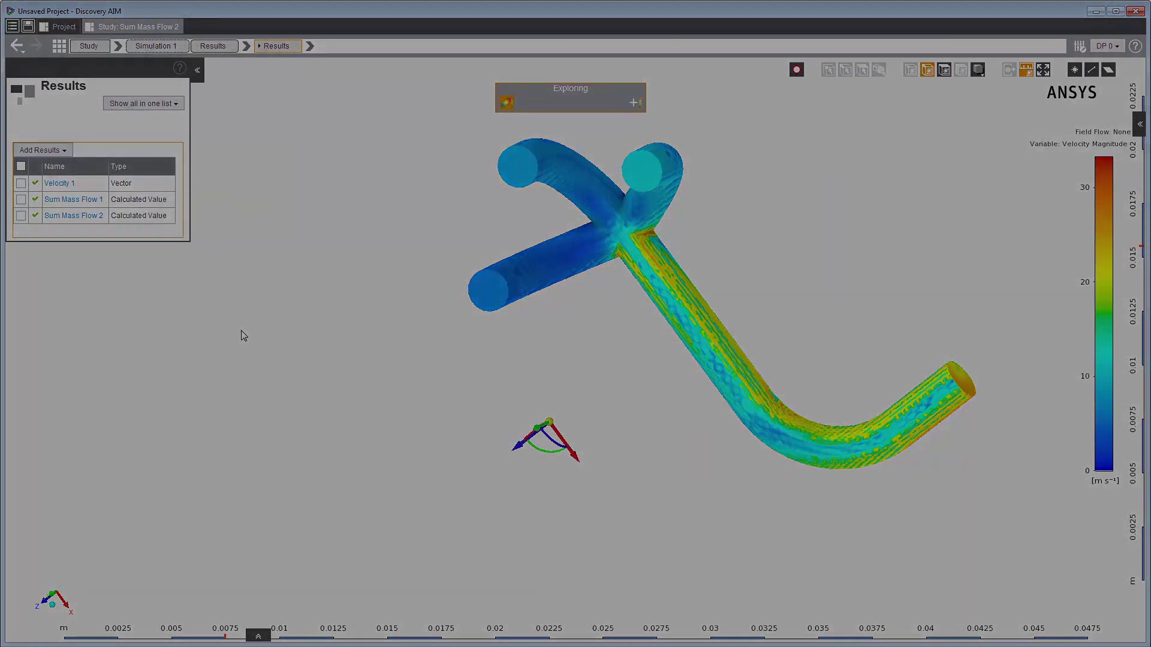